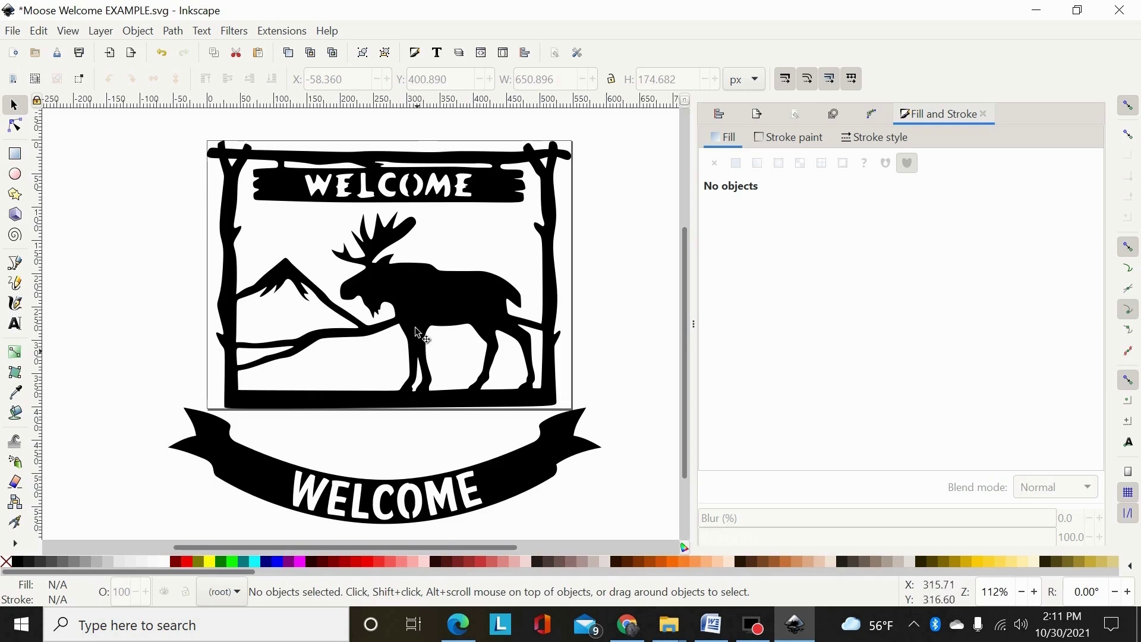
Move the WELCOME banner up over the moose's branch and legs, then zoom in on the overlap
drag(409, 491, 423, 474)
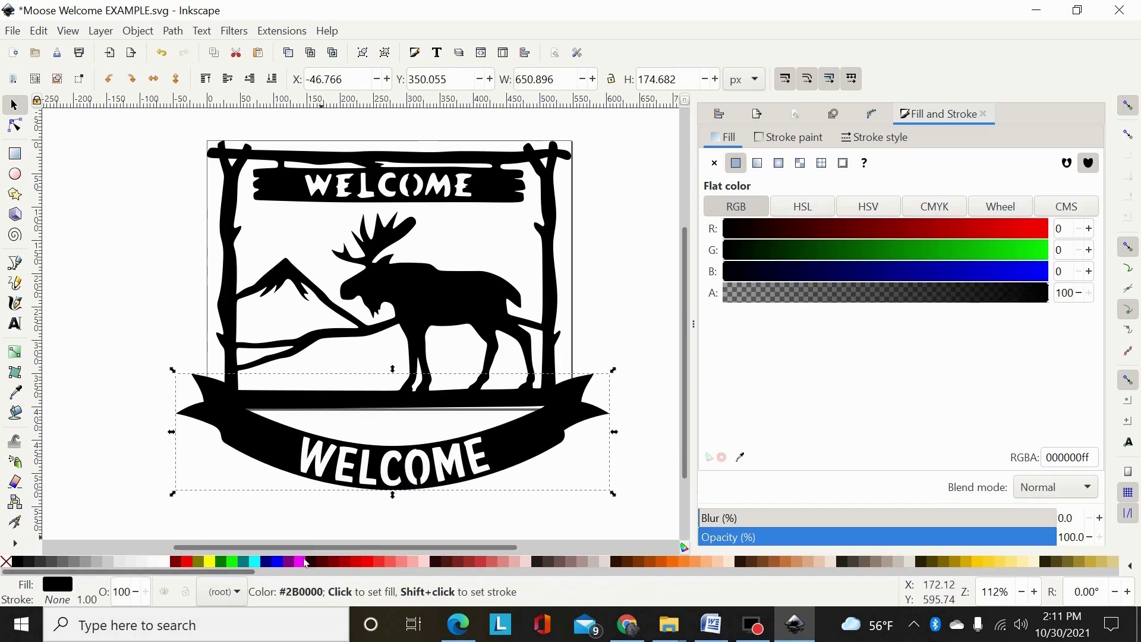
drag(377, 473, 385, 378)
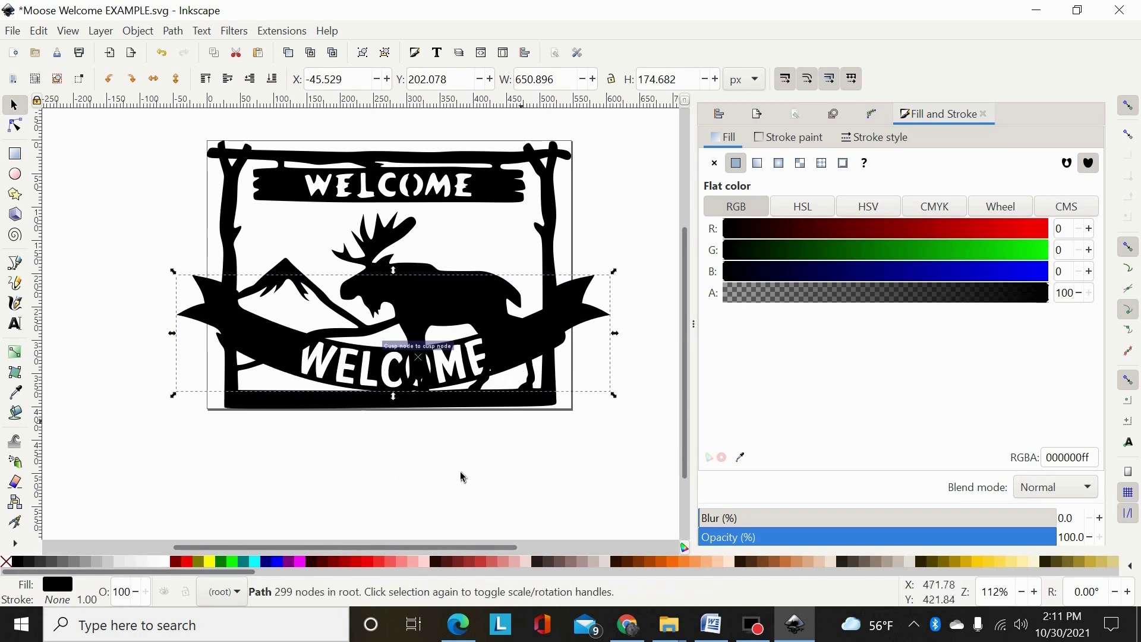
key(plus)
key(plus)
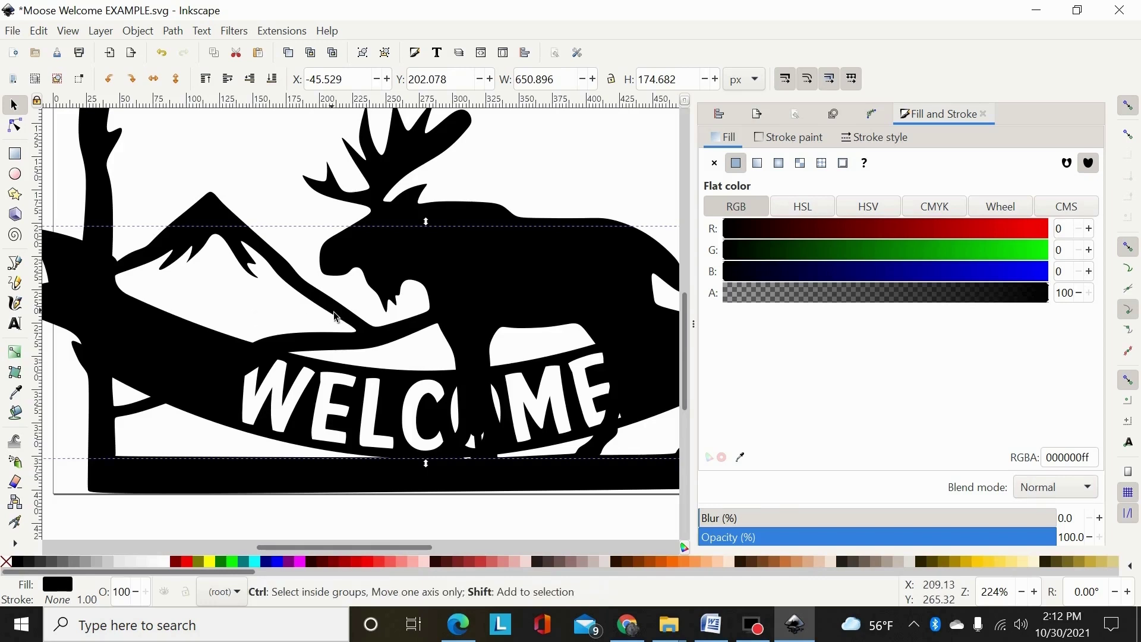
Break the banner apart and colour its band piece fuchsia
key(ctrl+shift+k)
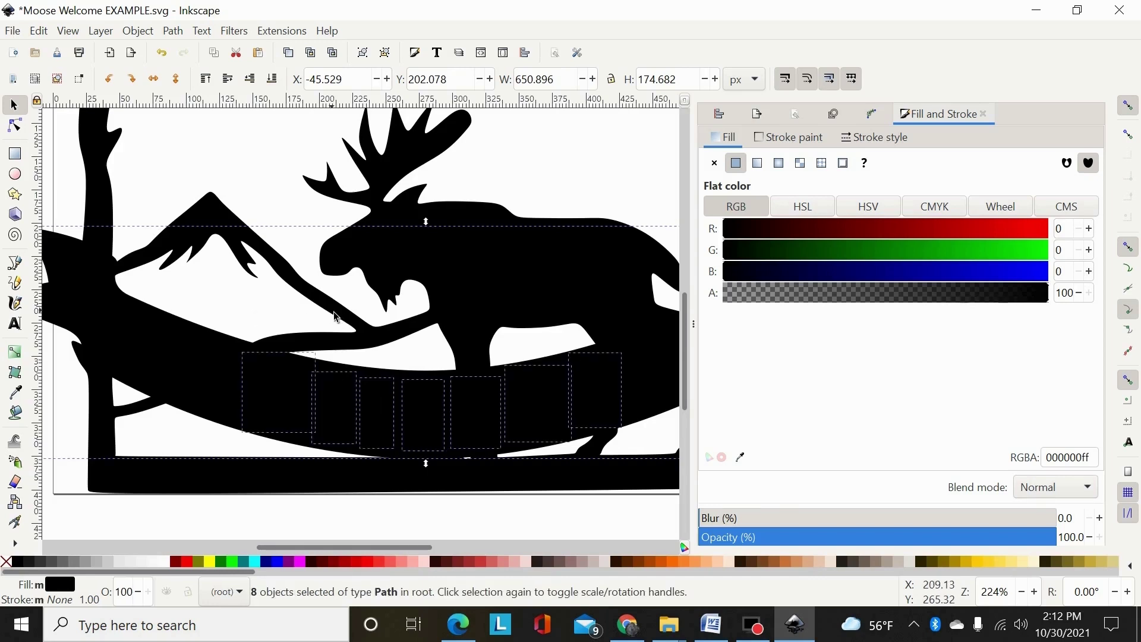
click(173, 31)
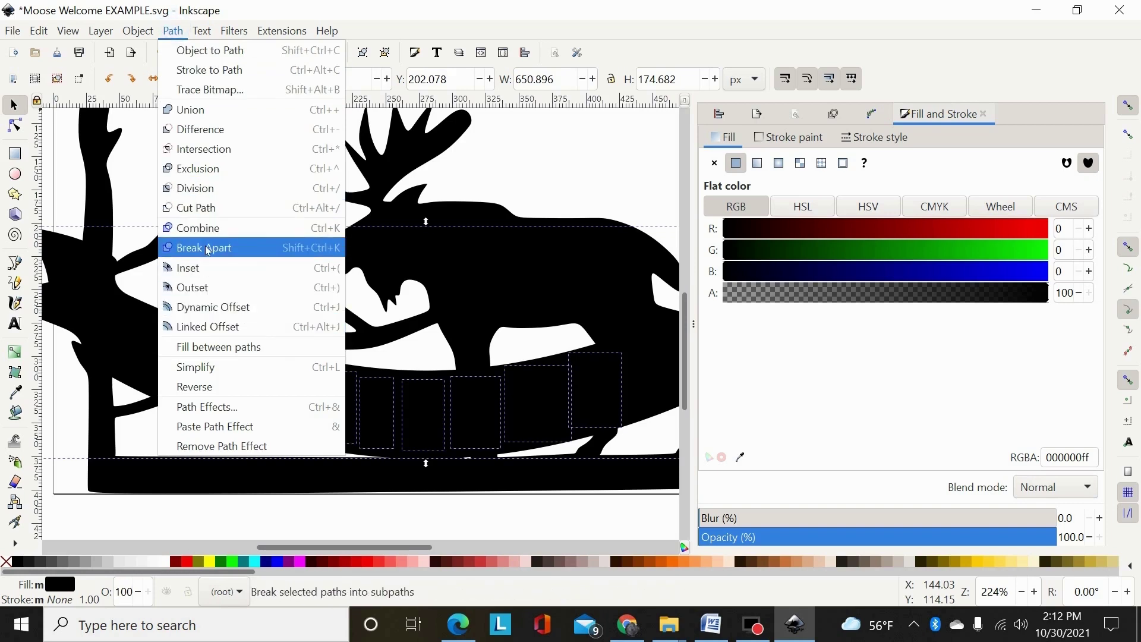
click(134, 180)
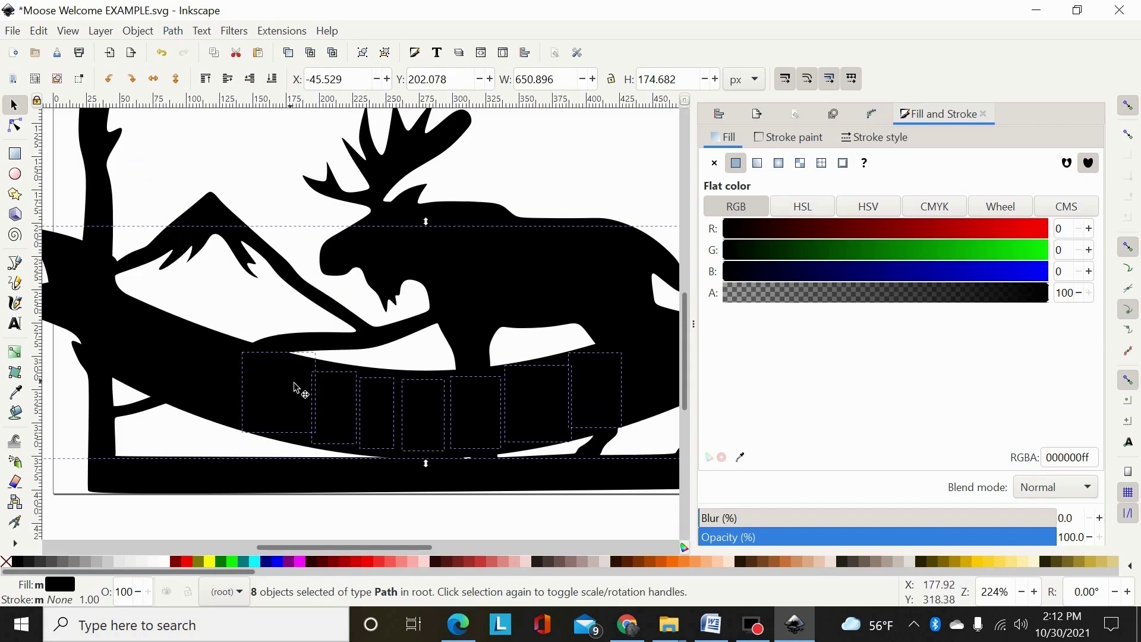
click(218, 303)
click(196, 352)
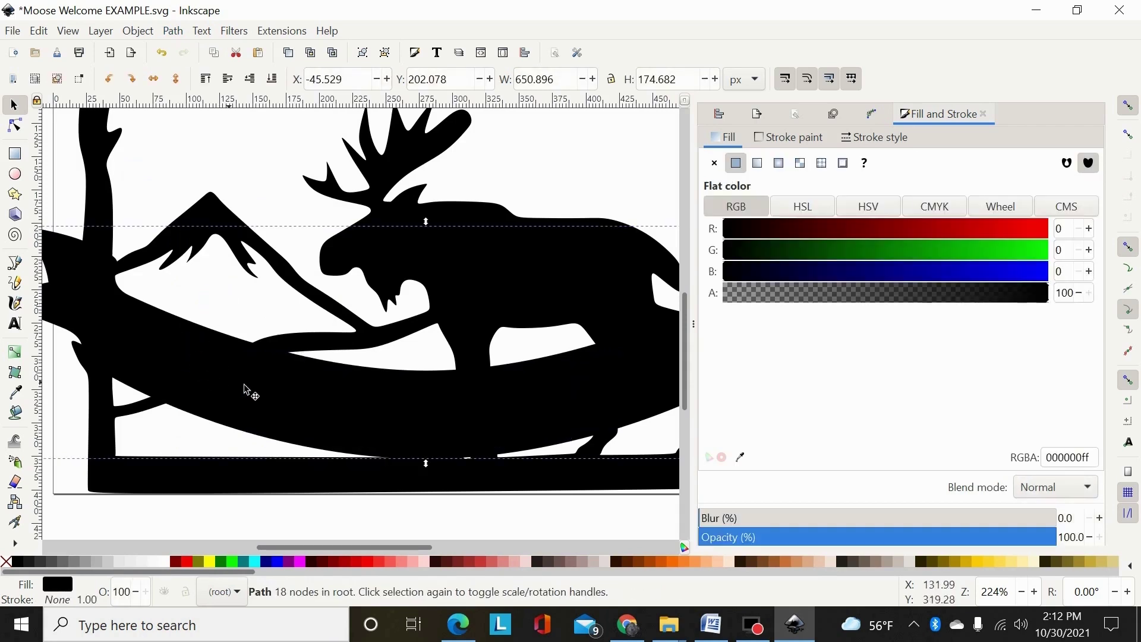
click(301, 560)
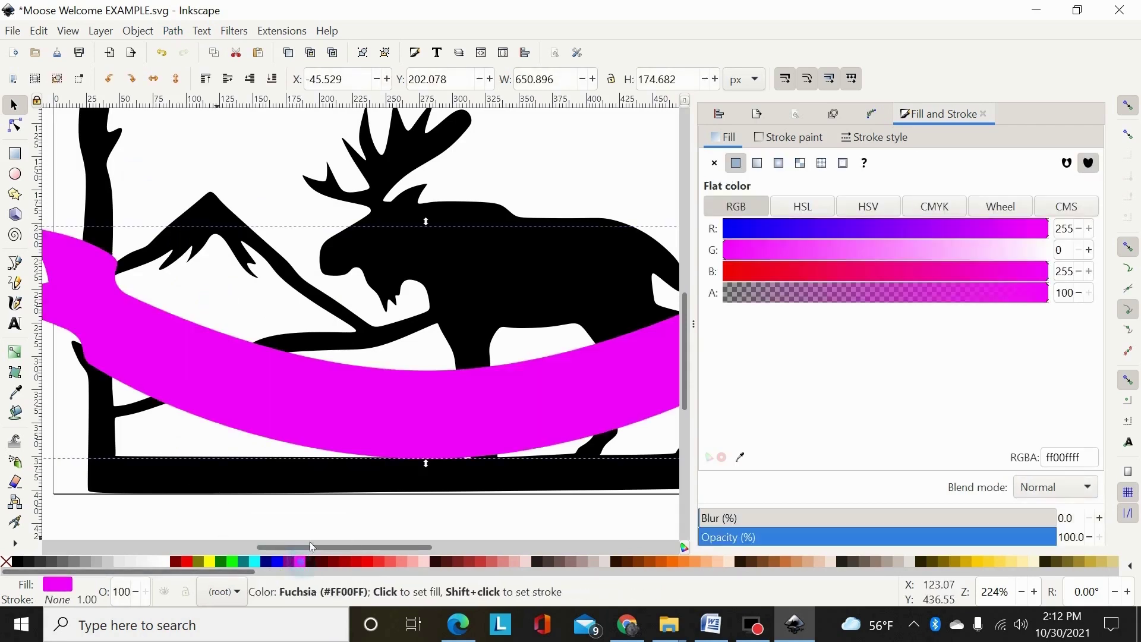
Union the fuchsia banner band with the moose frame into one black shape
shift+click(99, 189)
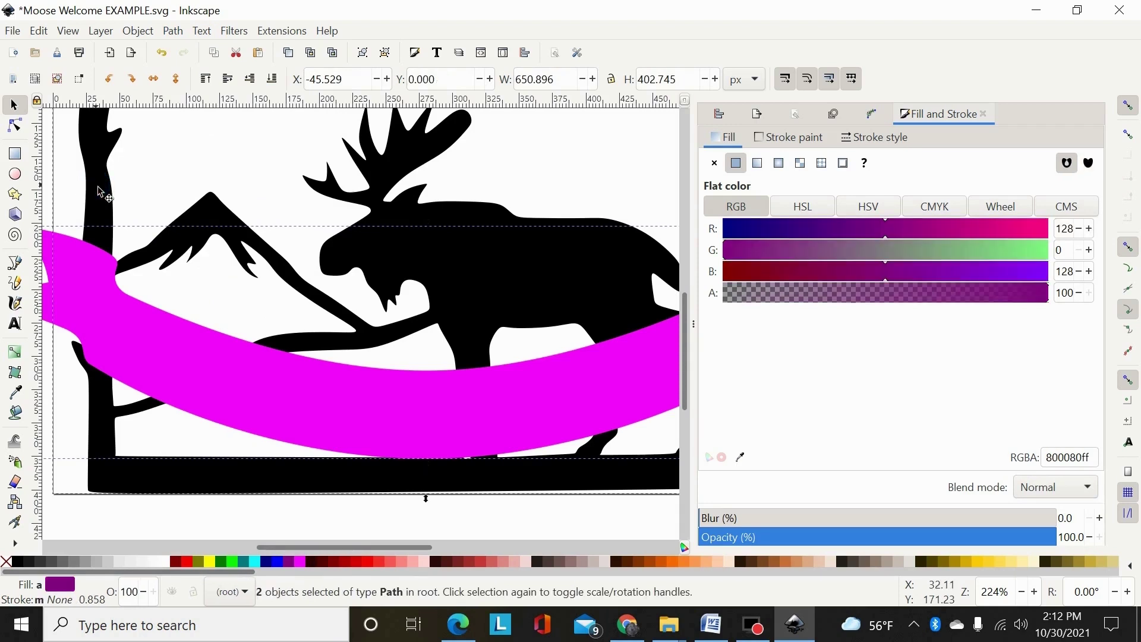
click(178, 32)
click(199, 111)
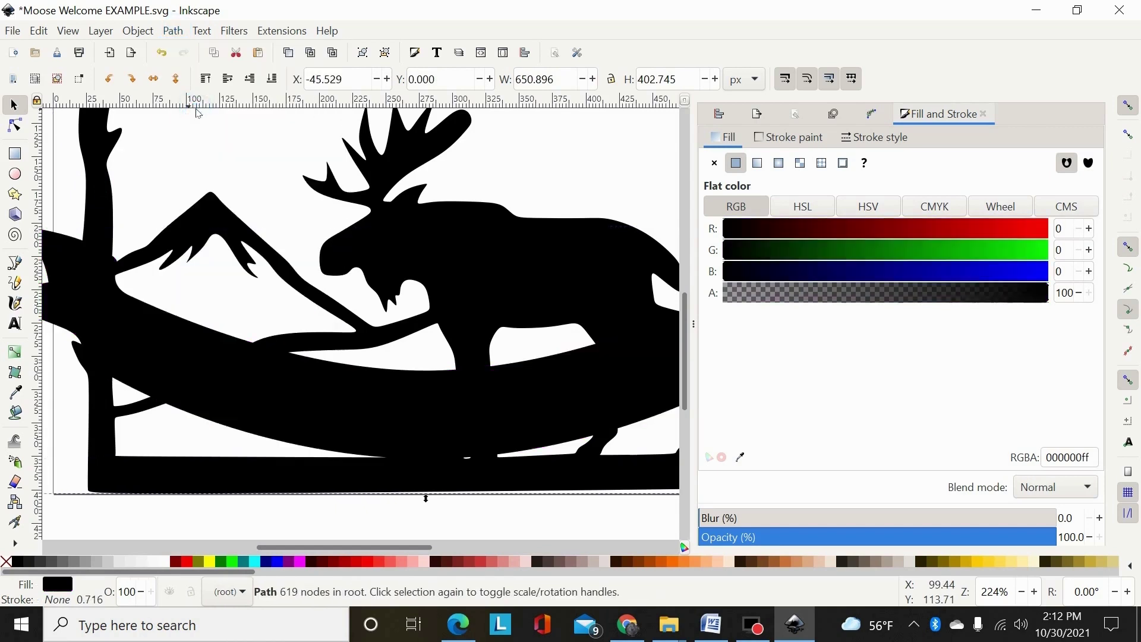
Select all the WELCOME letter pieces, colour them red and union them into one shape
click(241, 170)
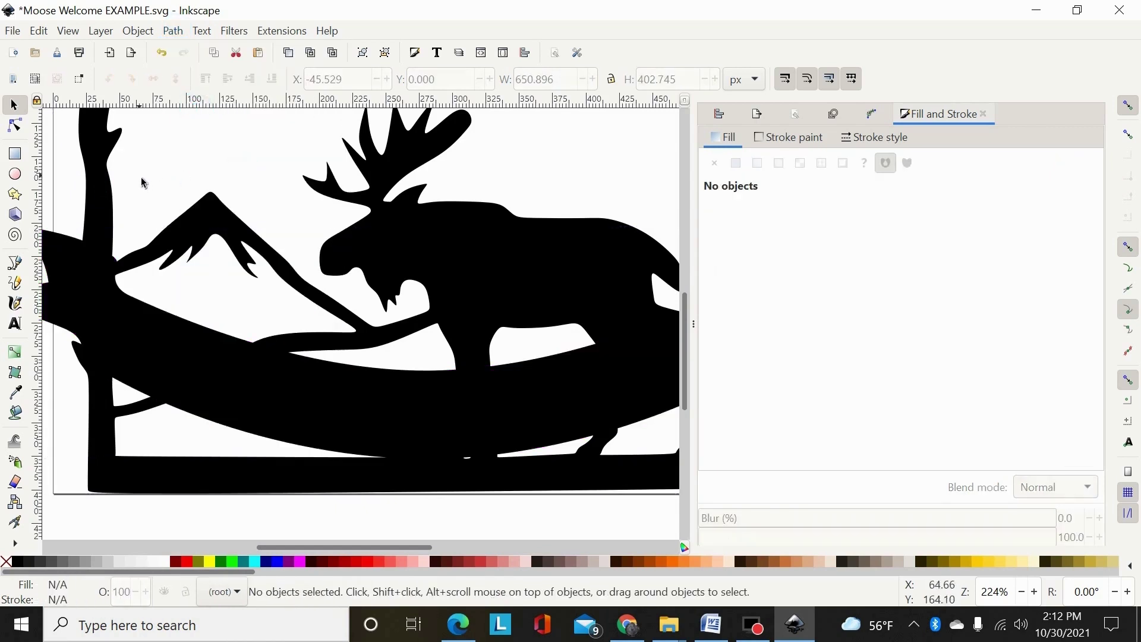
mouse_move(142, 178)
mouse_down()
mouse_move(276, 401)
mouse_move(550, 522)
mouse_move(698, 534)
mouse_up()
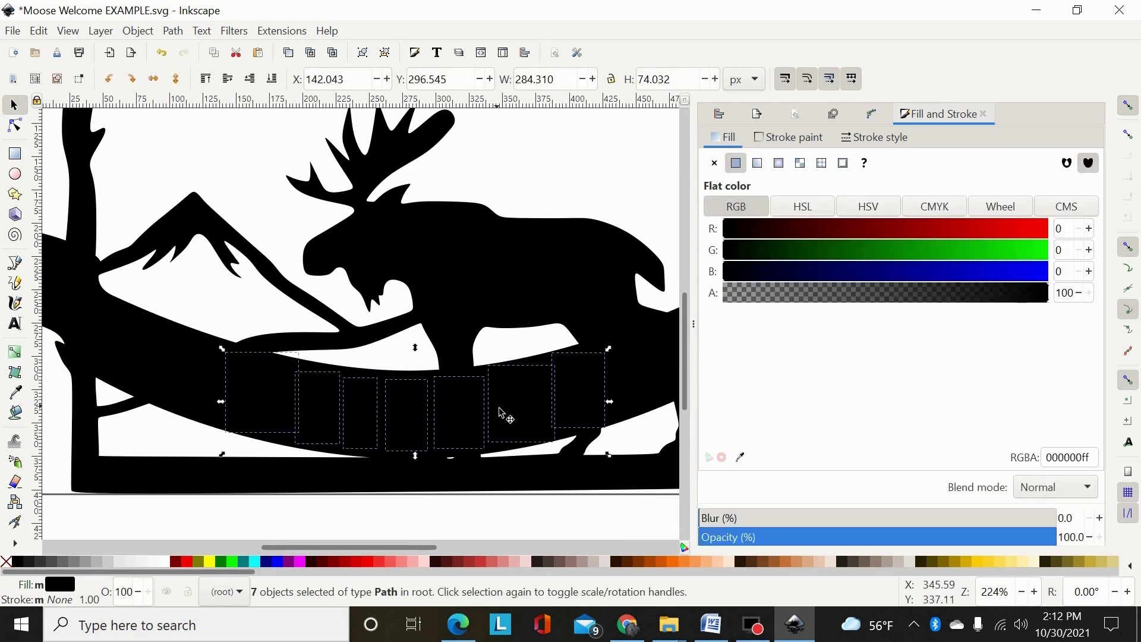
click(189, 562)
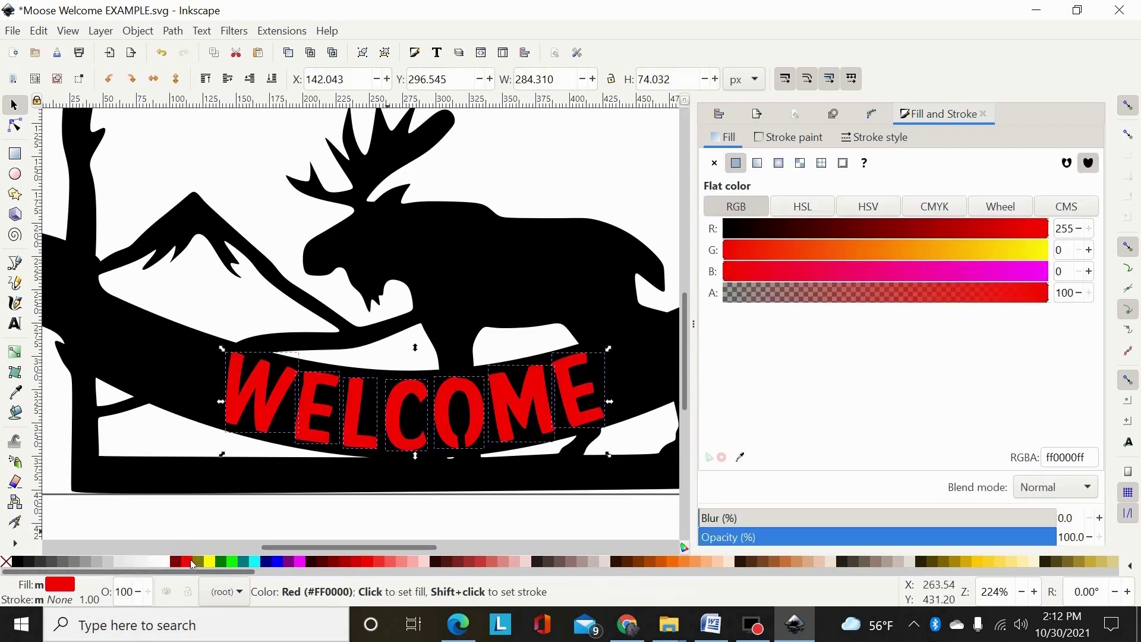
click(173, 31)
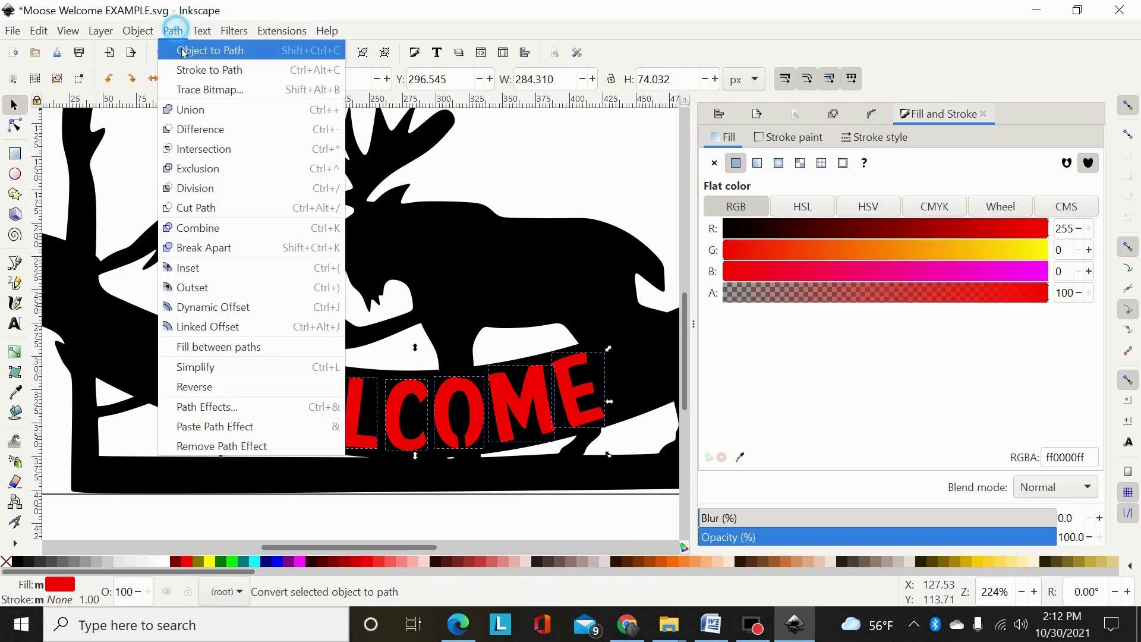
click(189, 110)
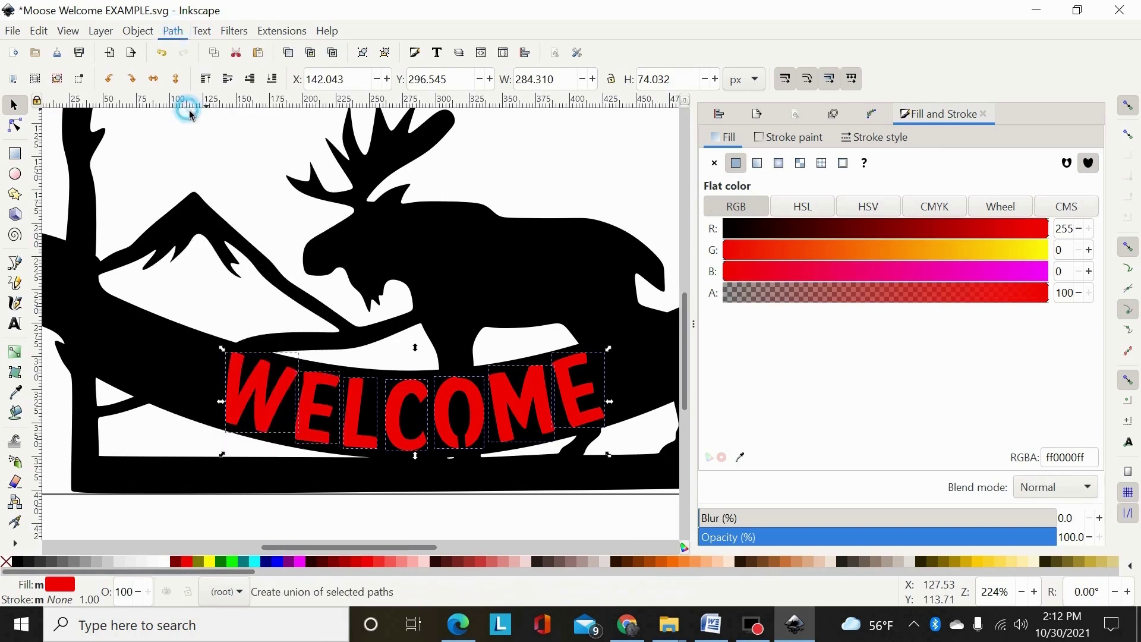
Subtract the red lettering from the black moose shape, leaving letter-shaped openings
shift+click(399, 232)
click(180, 34)
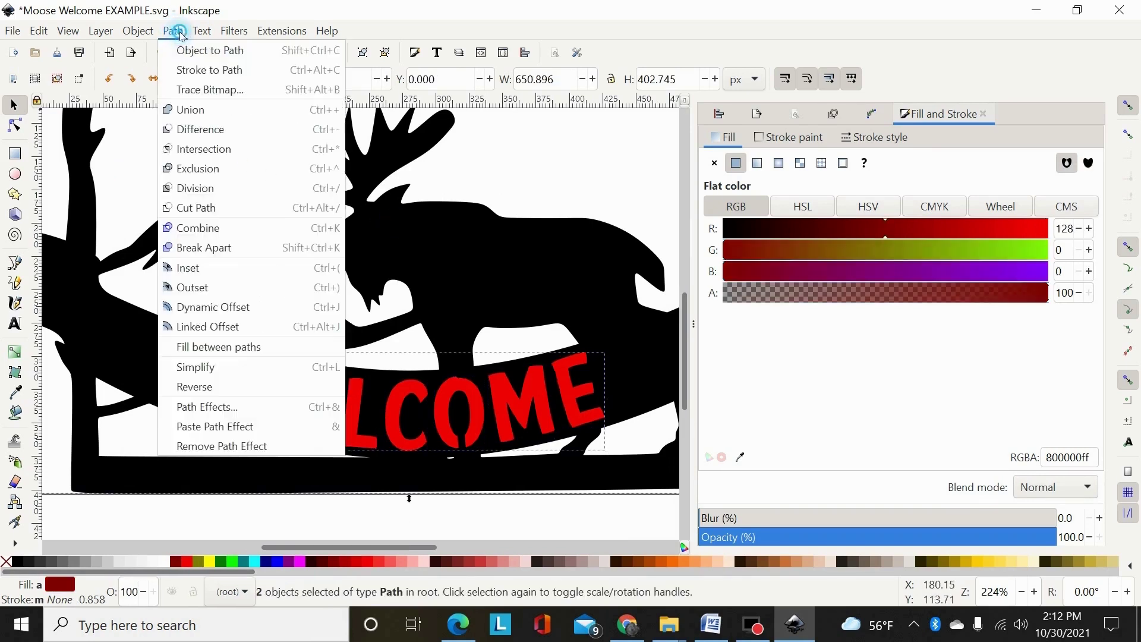
click(195, 129)
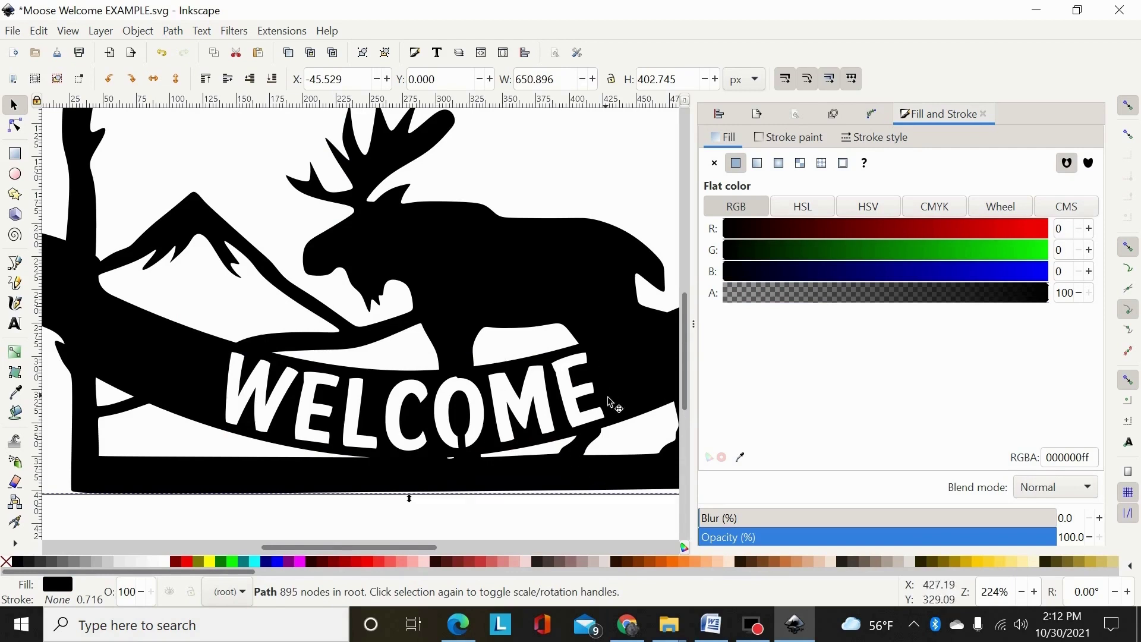
Undo the lettering cut-out and the two changes before it
key(ctrl+z)
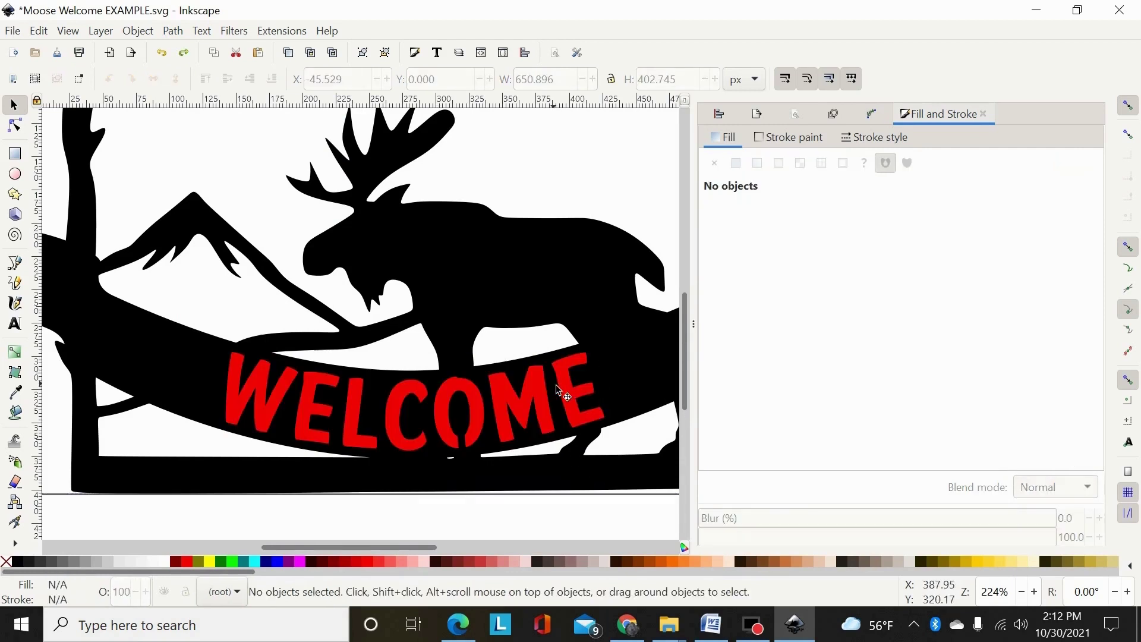
key(ctrl+z)
key(ctrl+z)
key(ctrl+z)
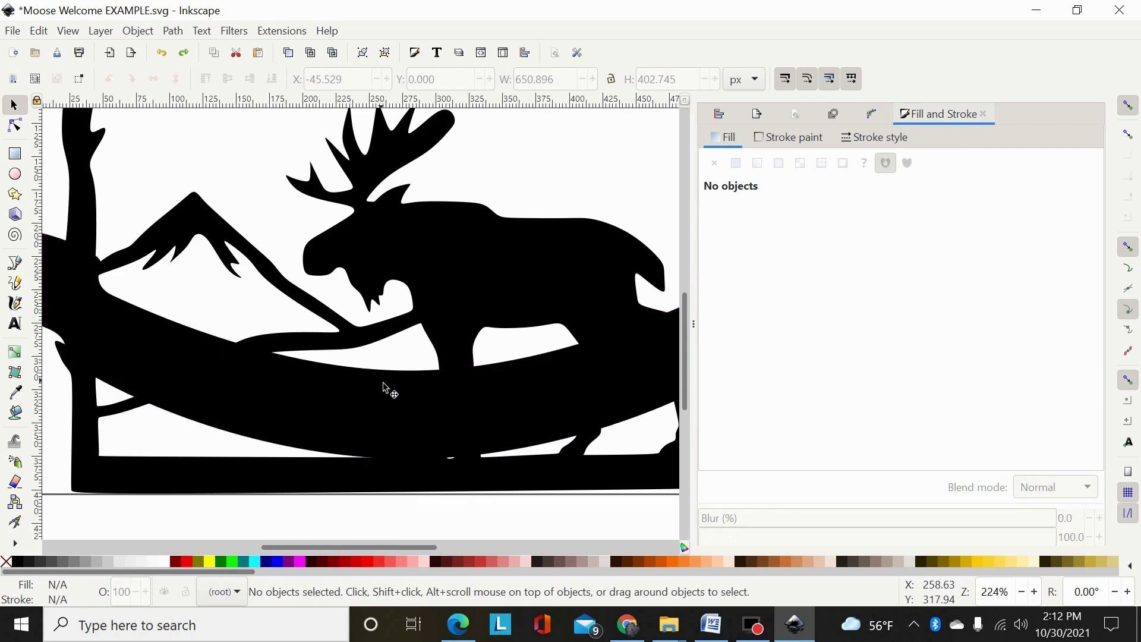
key(ctrl+z)
With snapping off, draw a blue-filled four-sided patch over the banner's left end
click(189, 336)
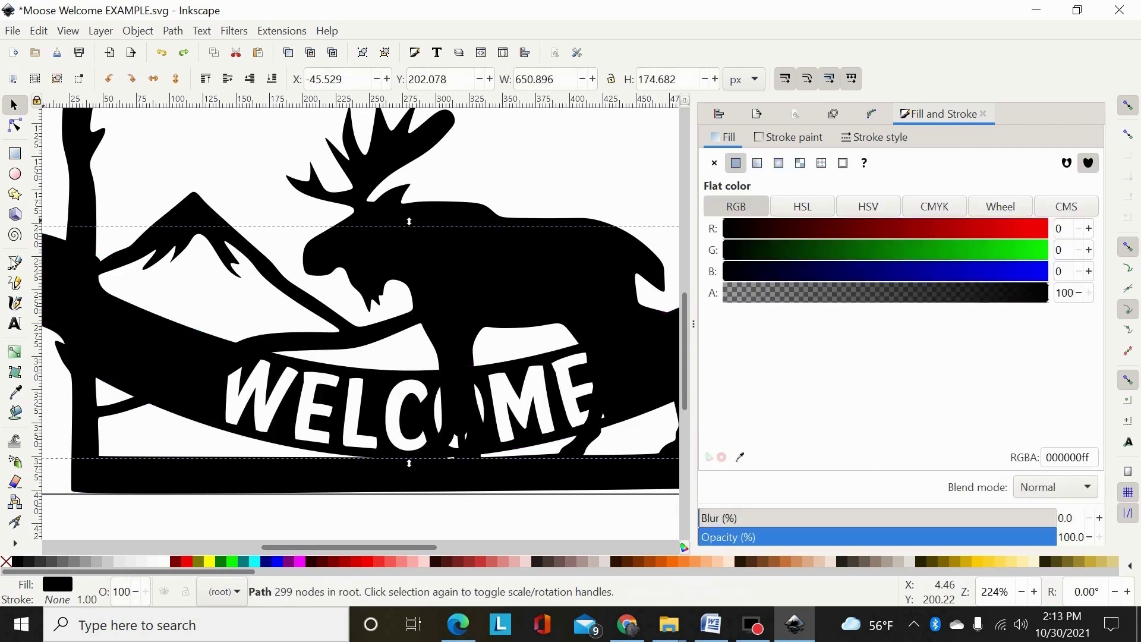
click(14, 262)
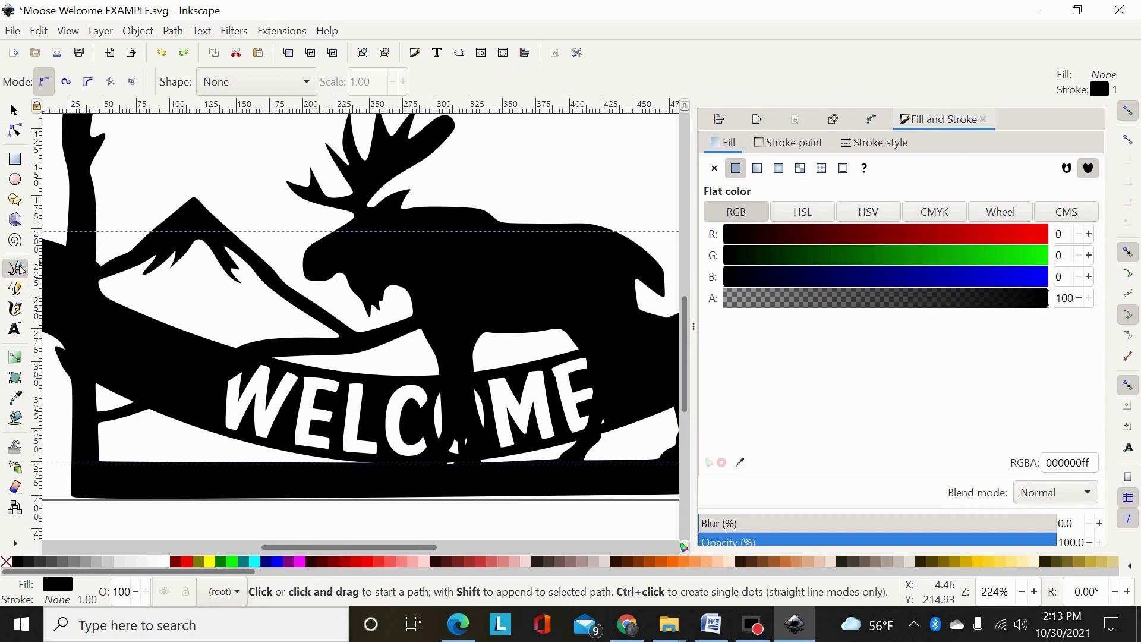
click(197, 350)
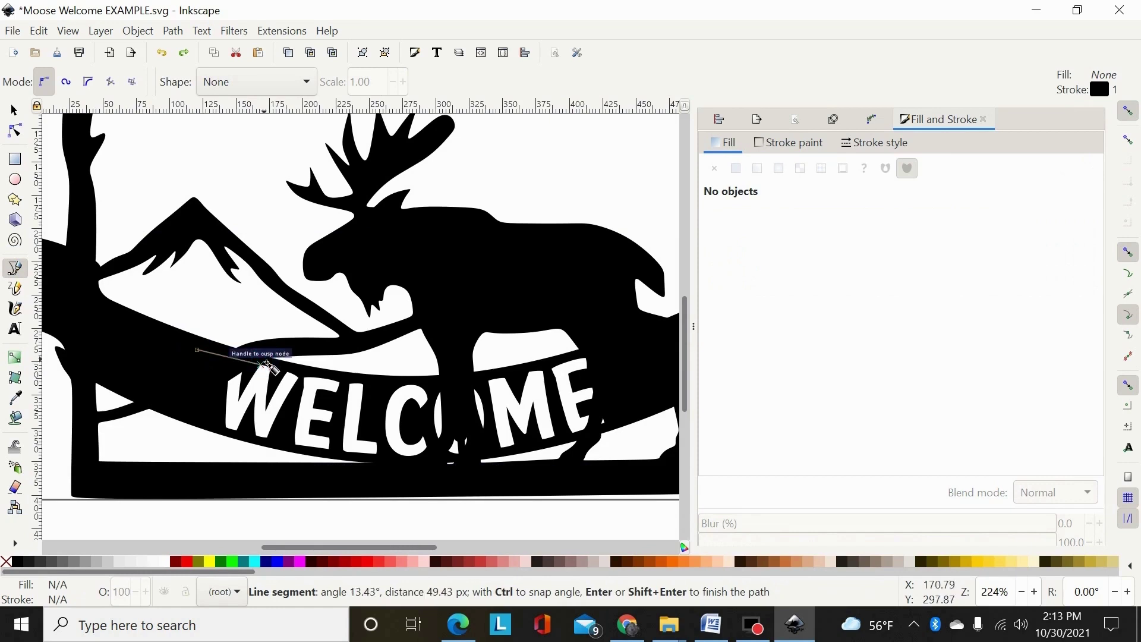
click(1128, 112)
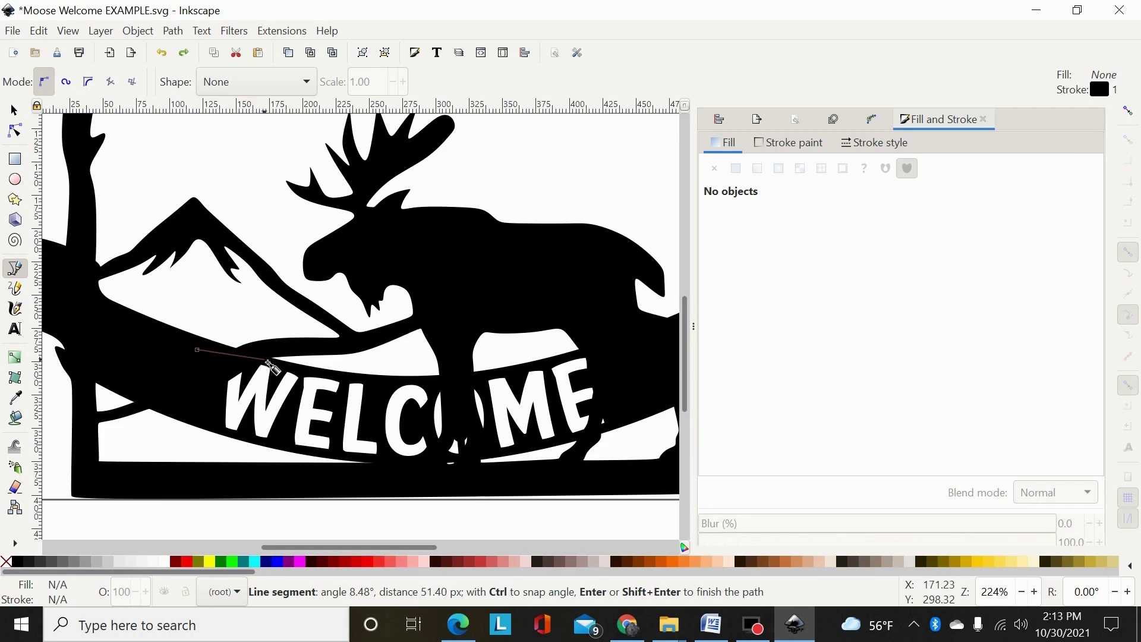
click(264, 359)
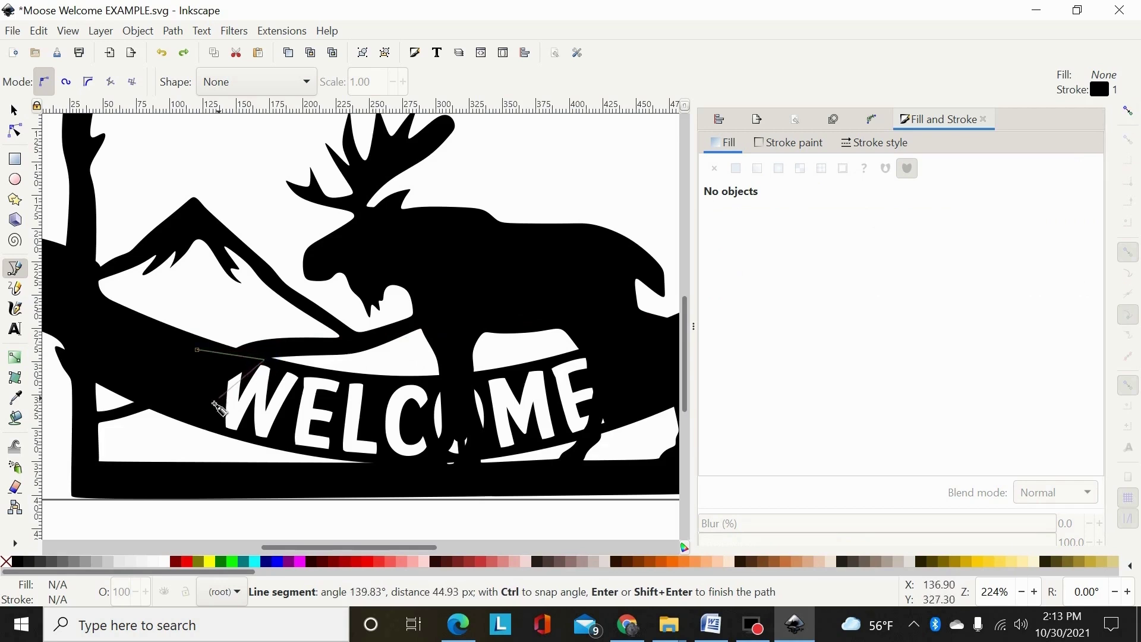
click(181, 410)
click(149, 380)
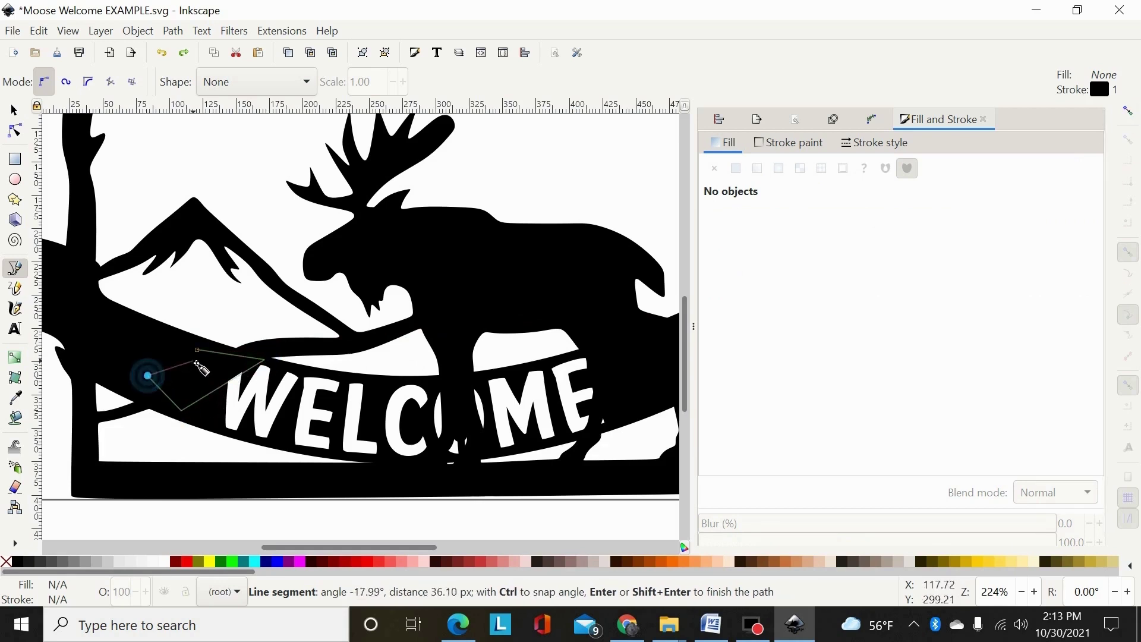
click(197, 350)
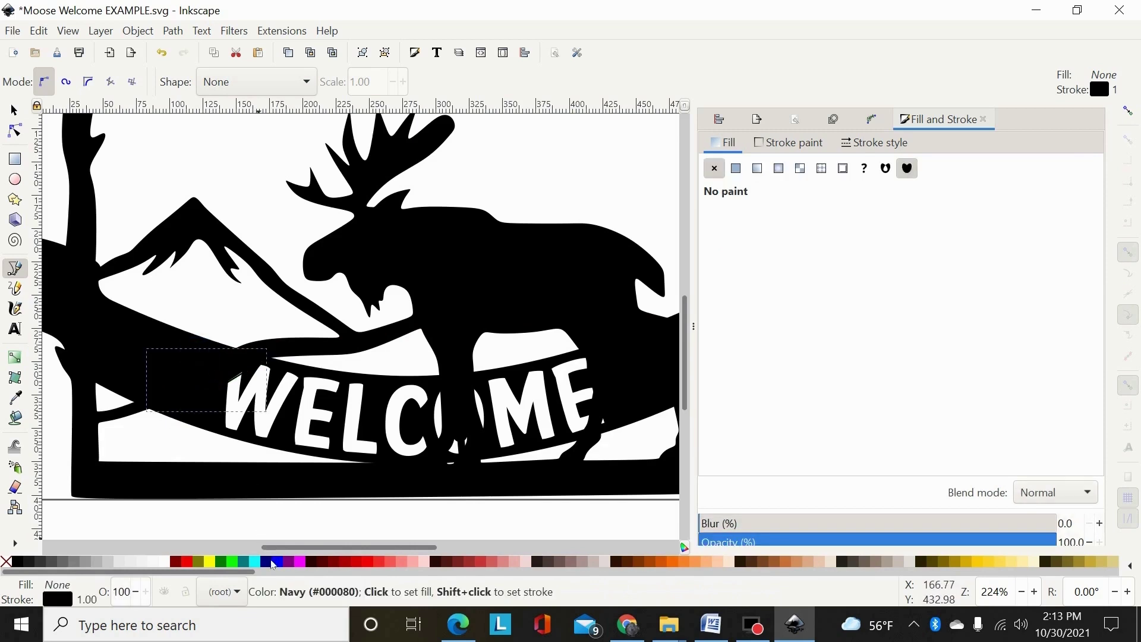
click(265, 561)
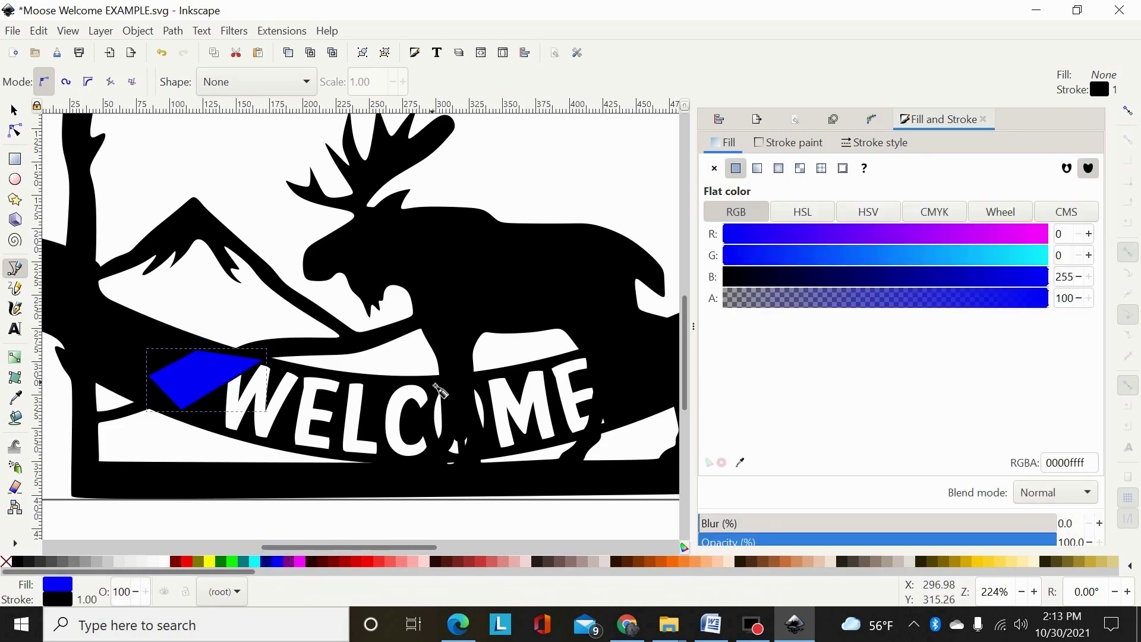
Draw a blue-filled patch over the gap under the moose's legs
click(429, 381)
click(486, 378)
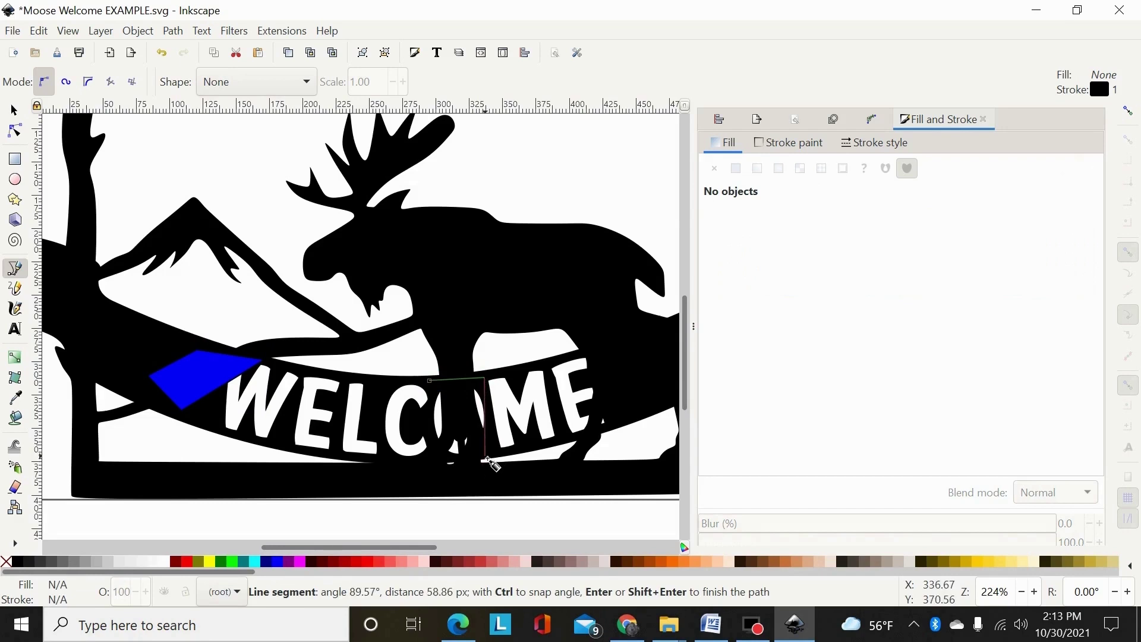
click(485, 459)
click(405, 459)
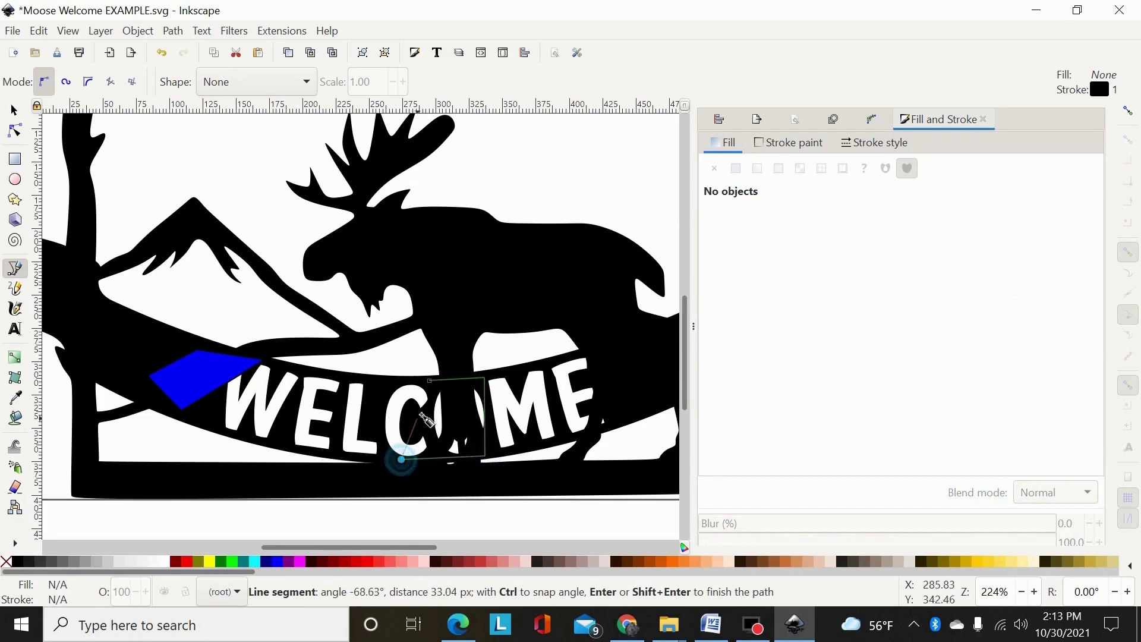
click(432, 384)
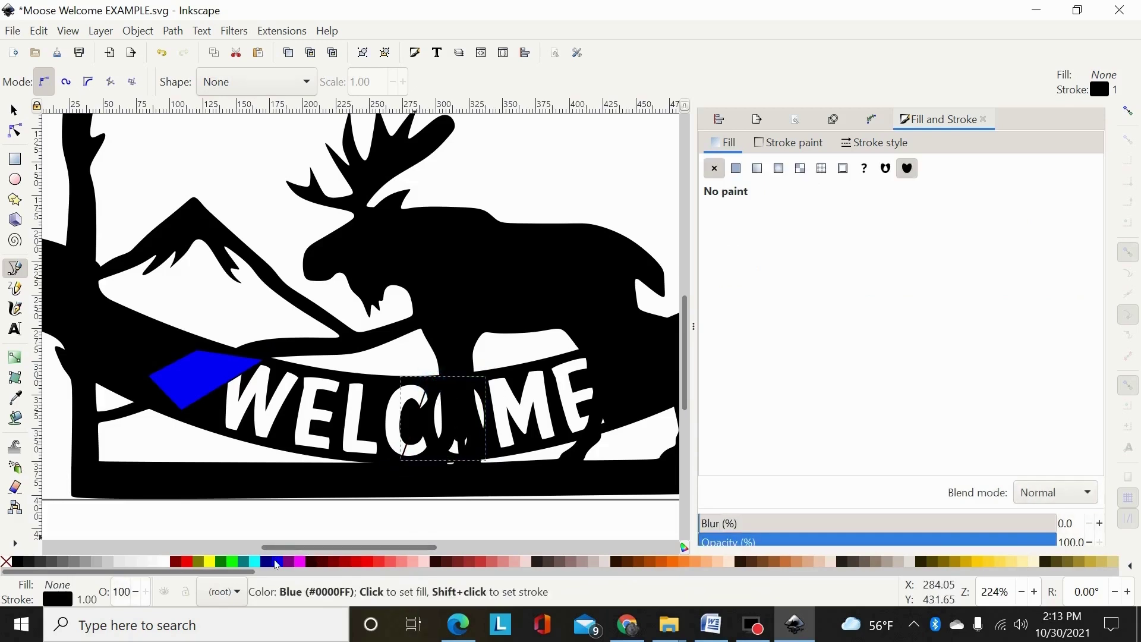
click(275, 561)
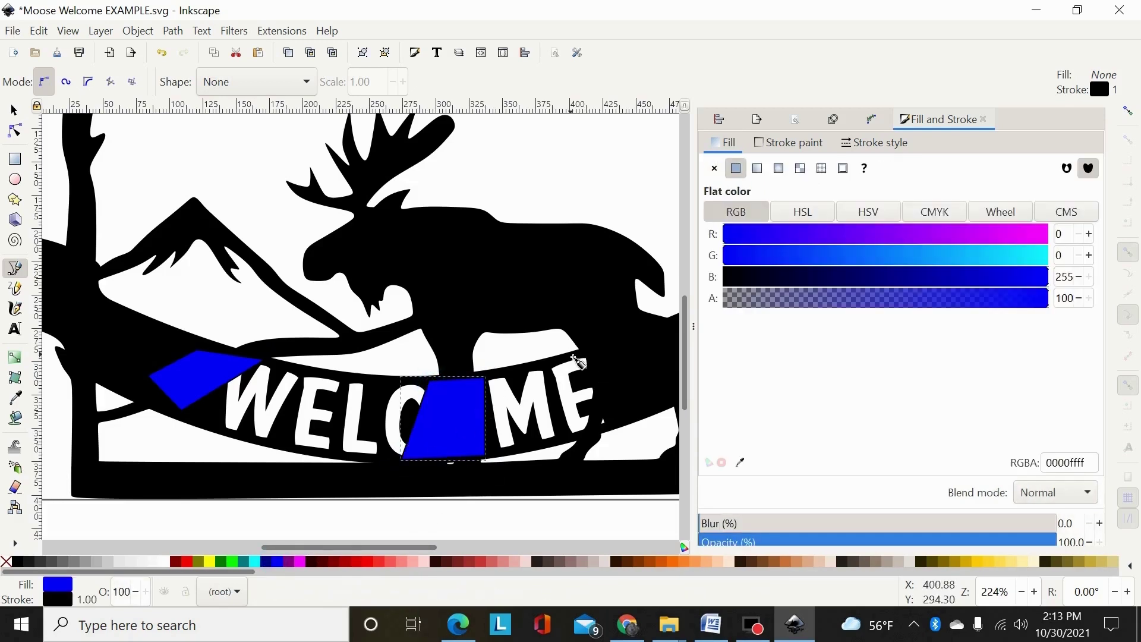
Draw a blue-filled patch over the banner's right end
click(571, 354)
click(631, 357)
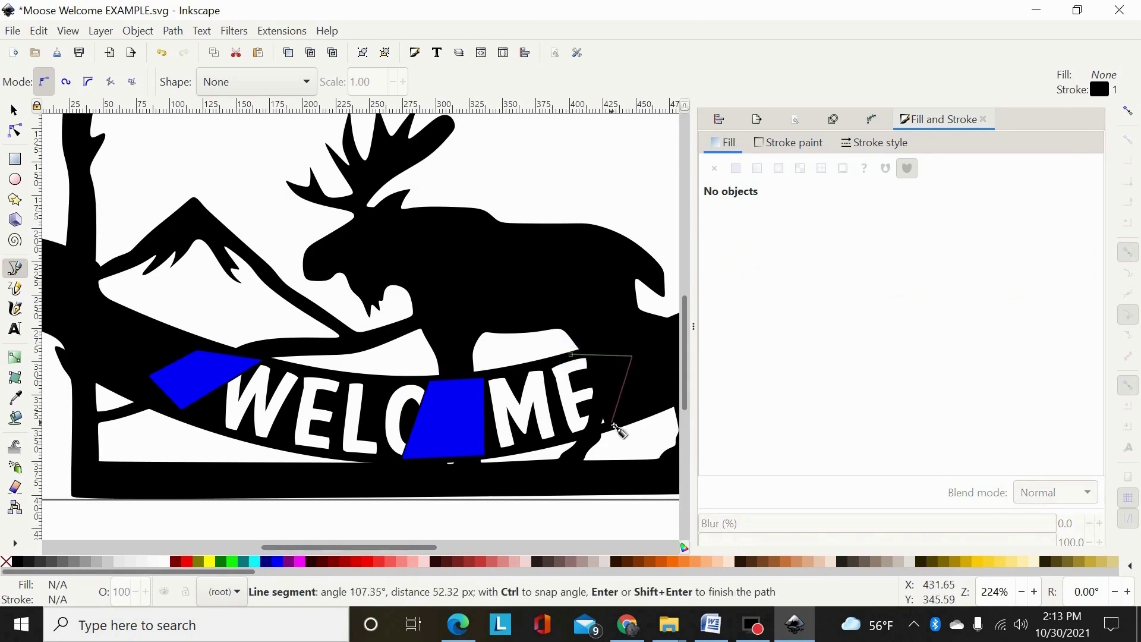
click(612, 424)
click(572, 438)
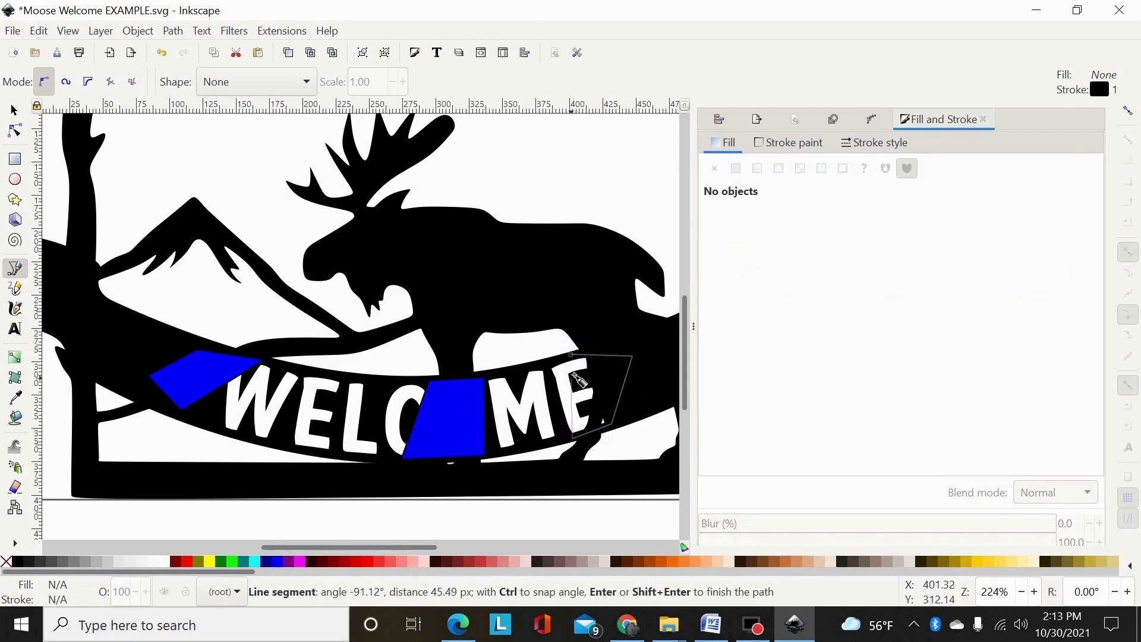
click(571, 355)
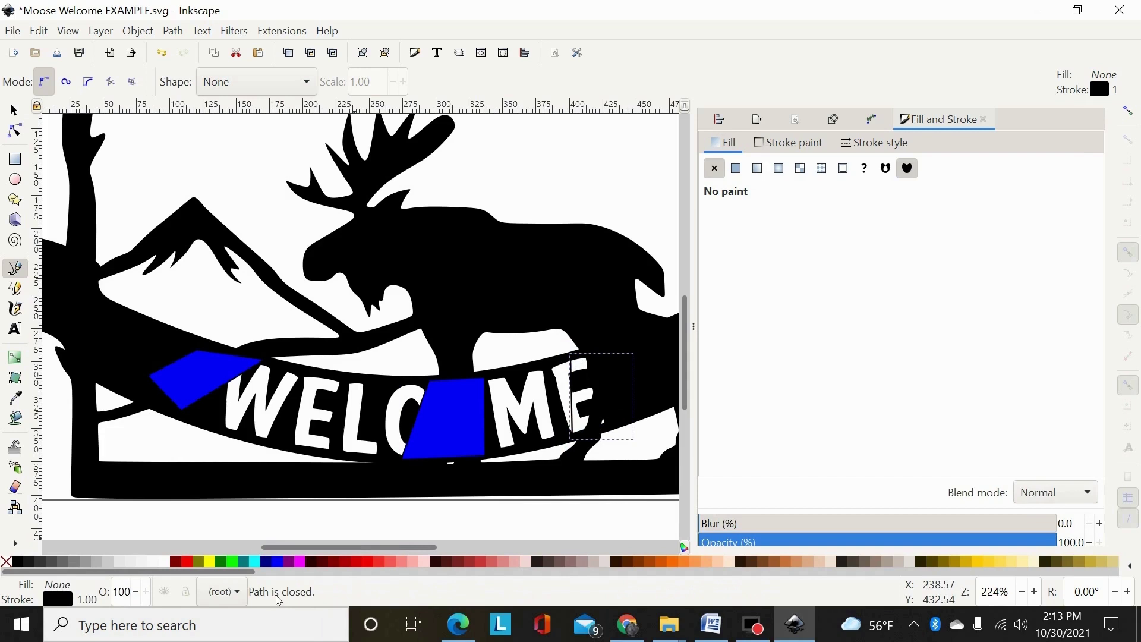
click(272, 561)
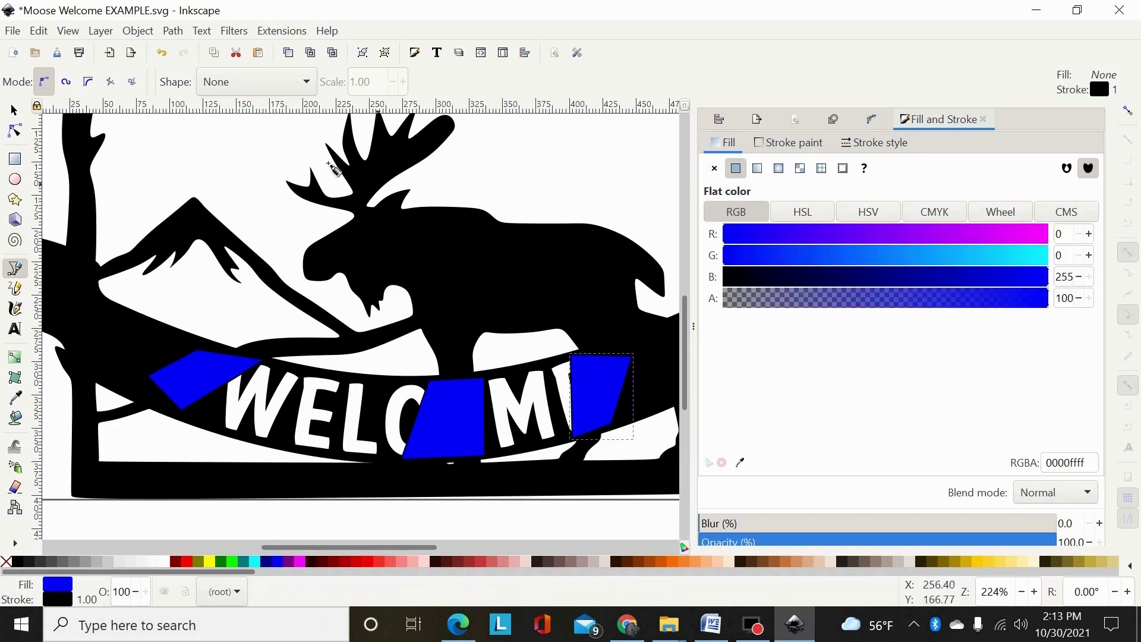
click(12, 109)
Select the three blue patches and union them into one shape
shift+click(211, 369)
shift+click(445, 426)
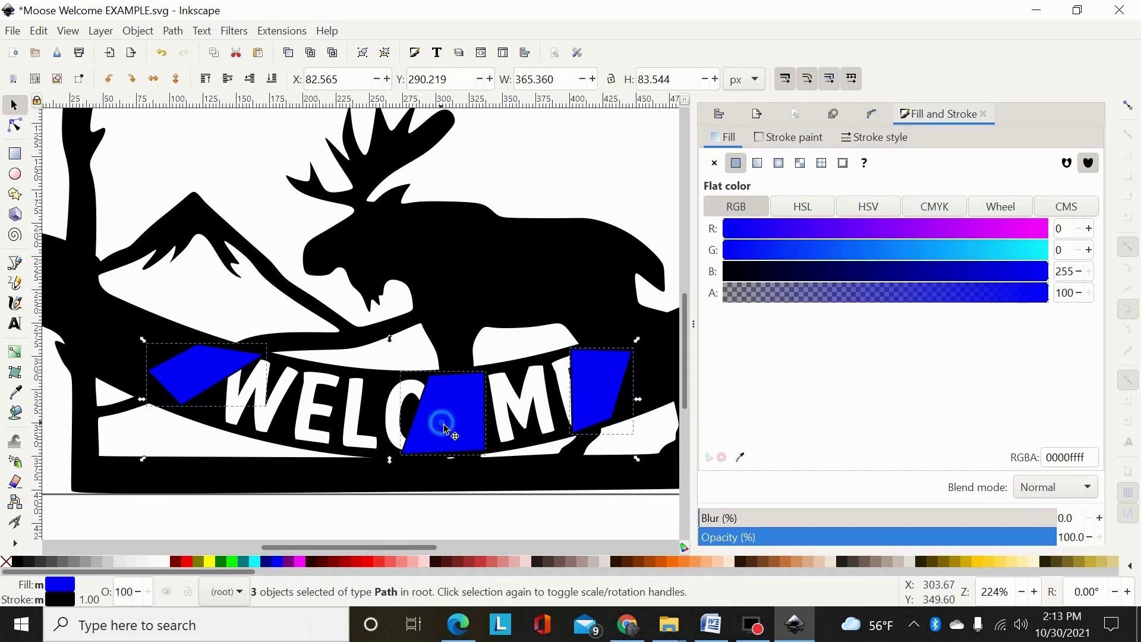
click(173, 30)
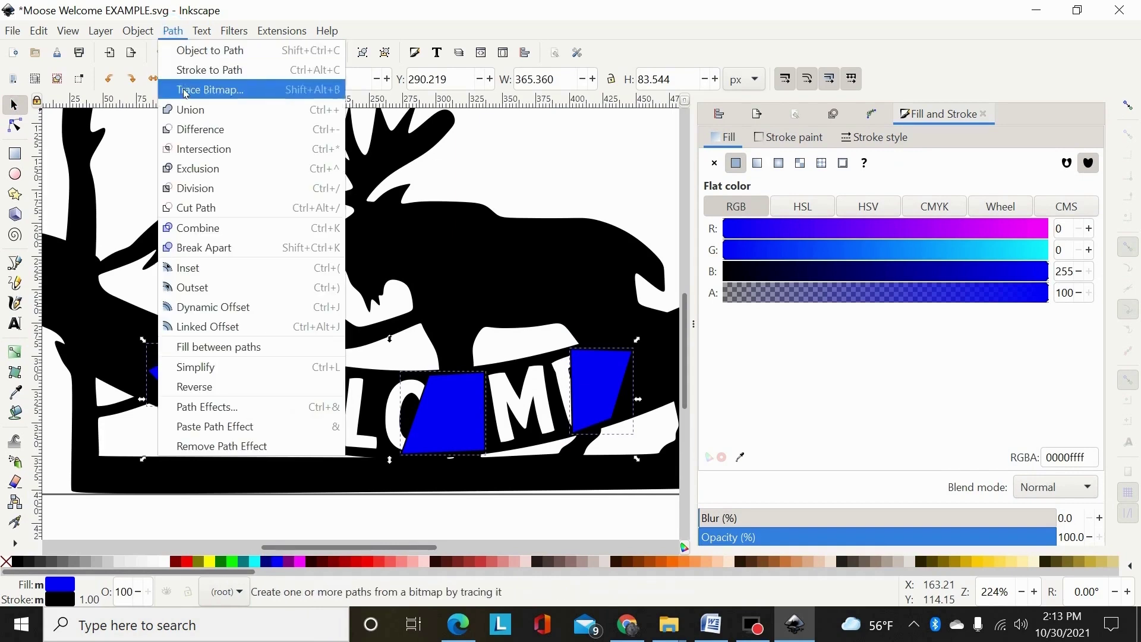
click(184, 109)
Subtract the blue patches from the black moose design
key(shift)
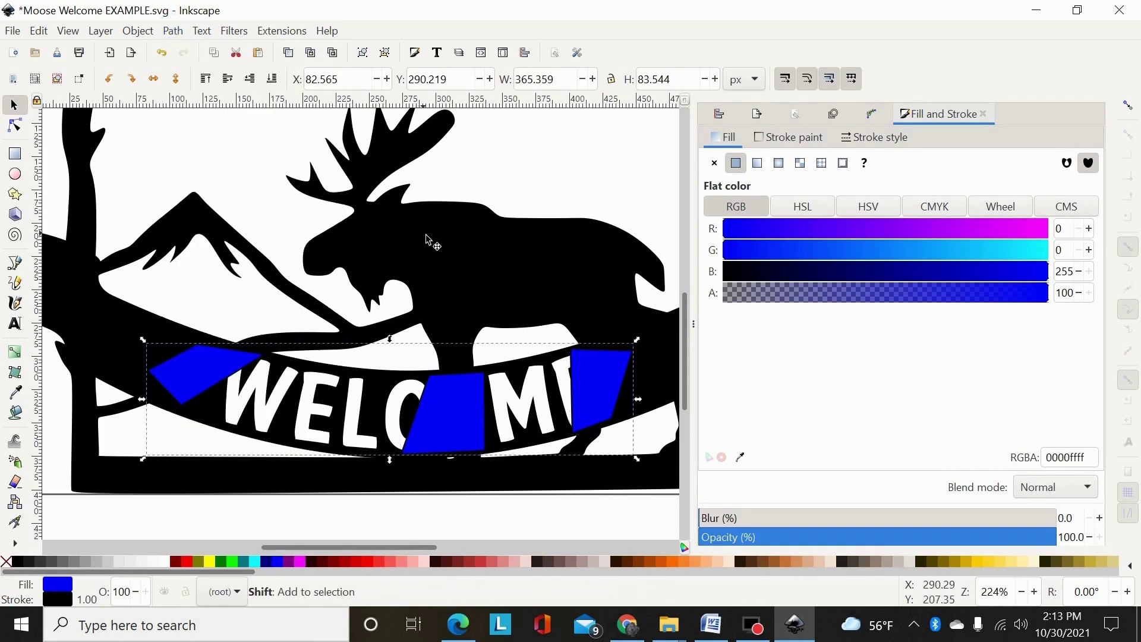
shift+click(426, 236)
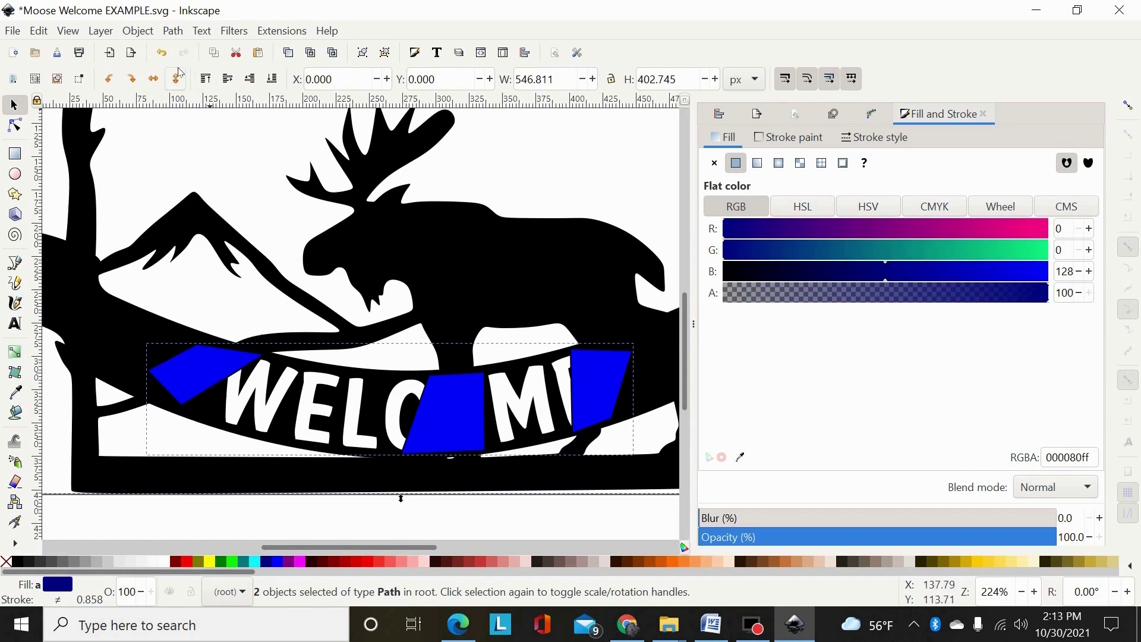
click(171, 31)
click(194, 129)
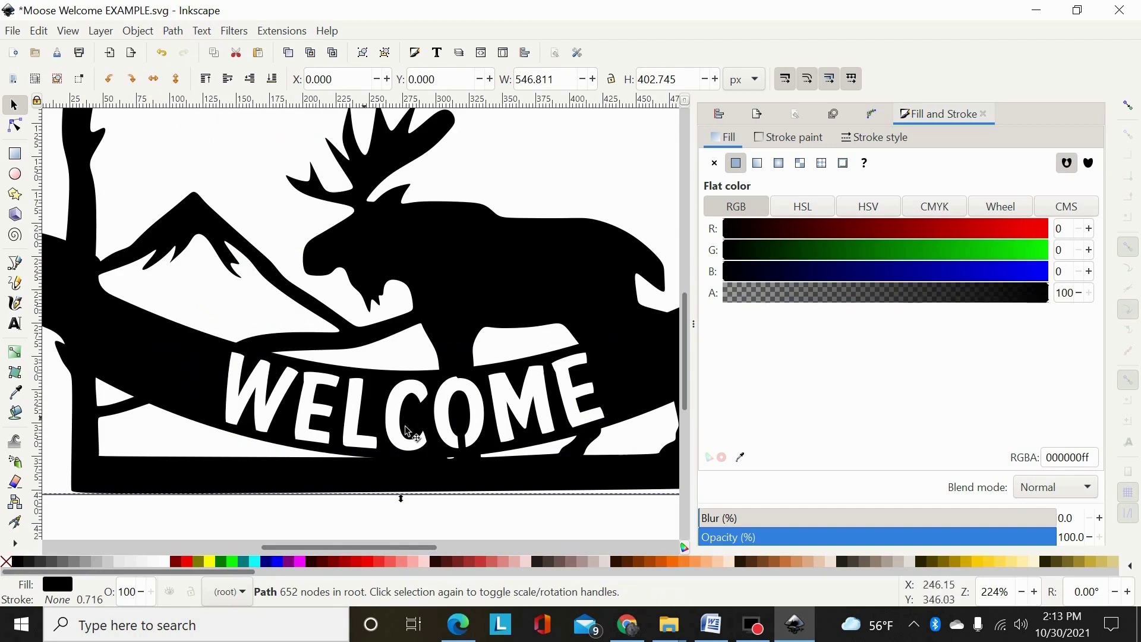
Union the two remaining black shapes into one 895-node path
key(shift)
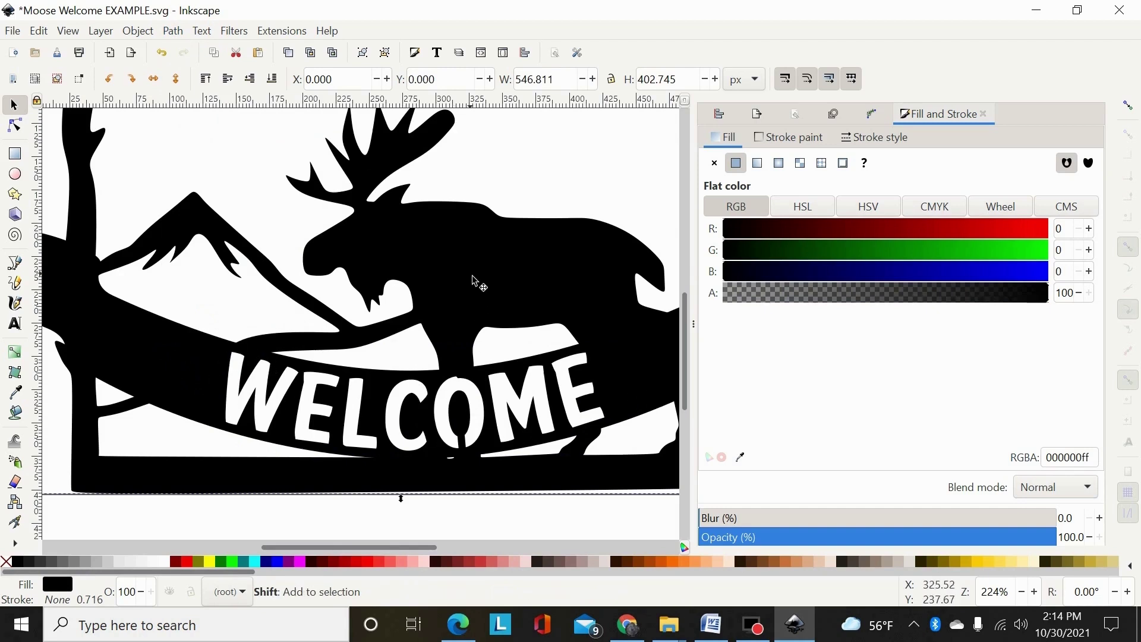
shift+click(214, 357)
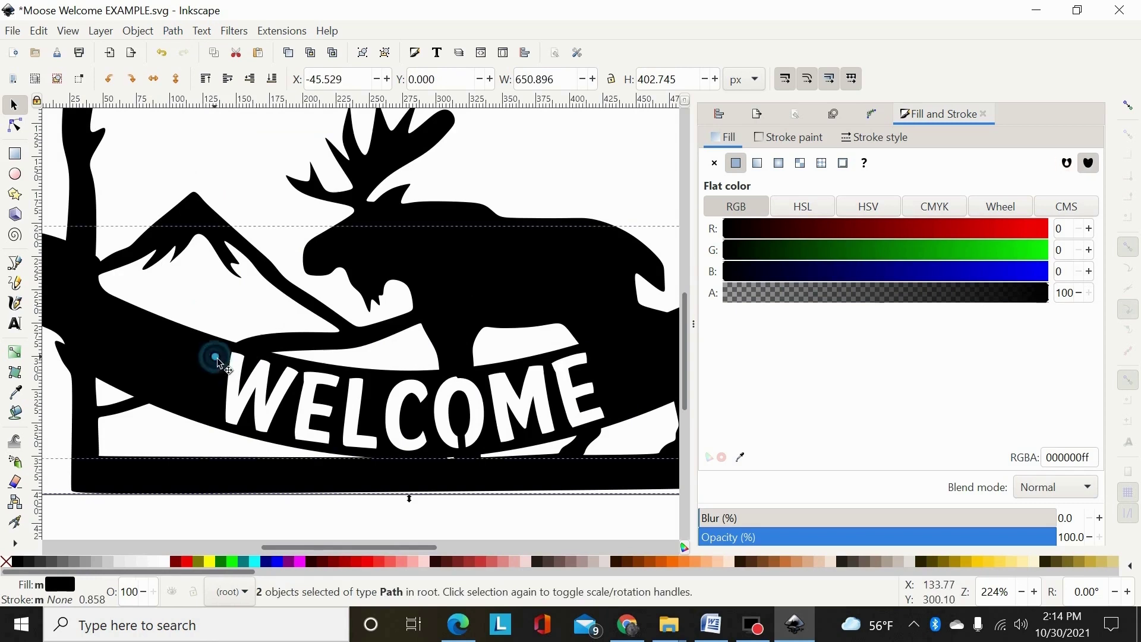
click(173, 33)
click(189, 111)
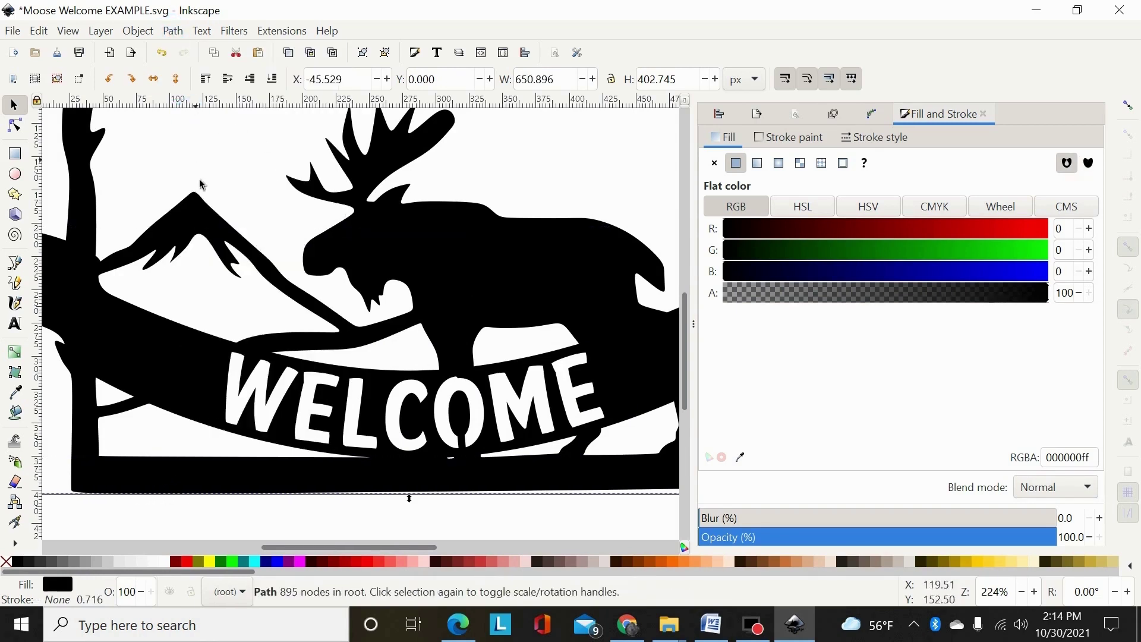
Undo twice and redo once to restore the sign to its state before the final merge
key(minus)
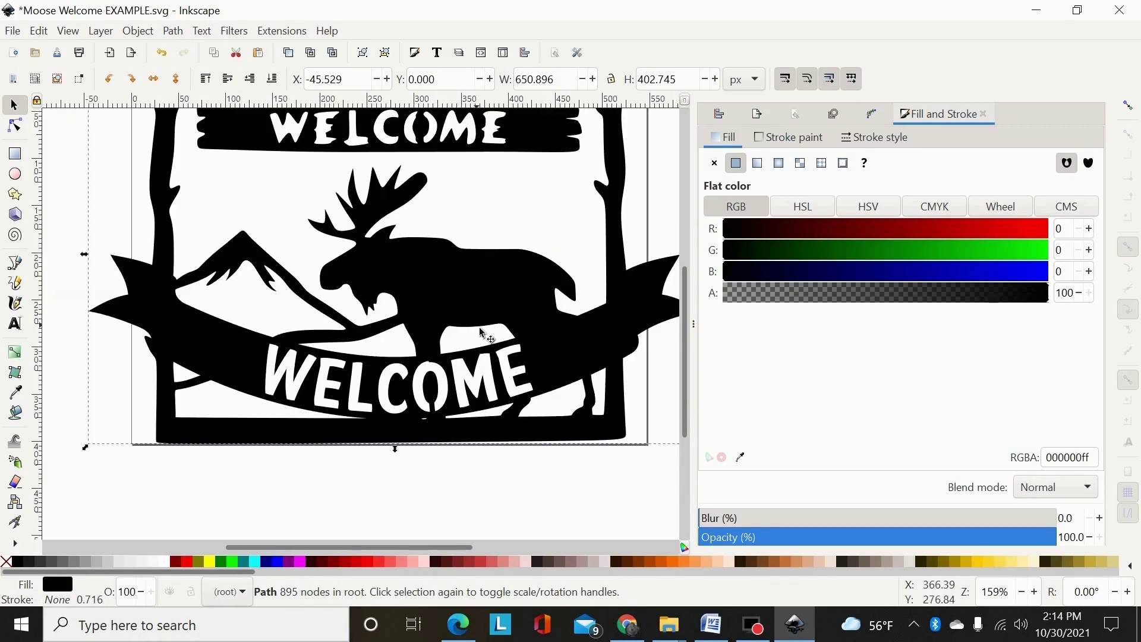
key(plus)
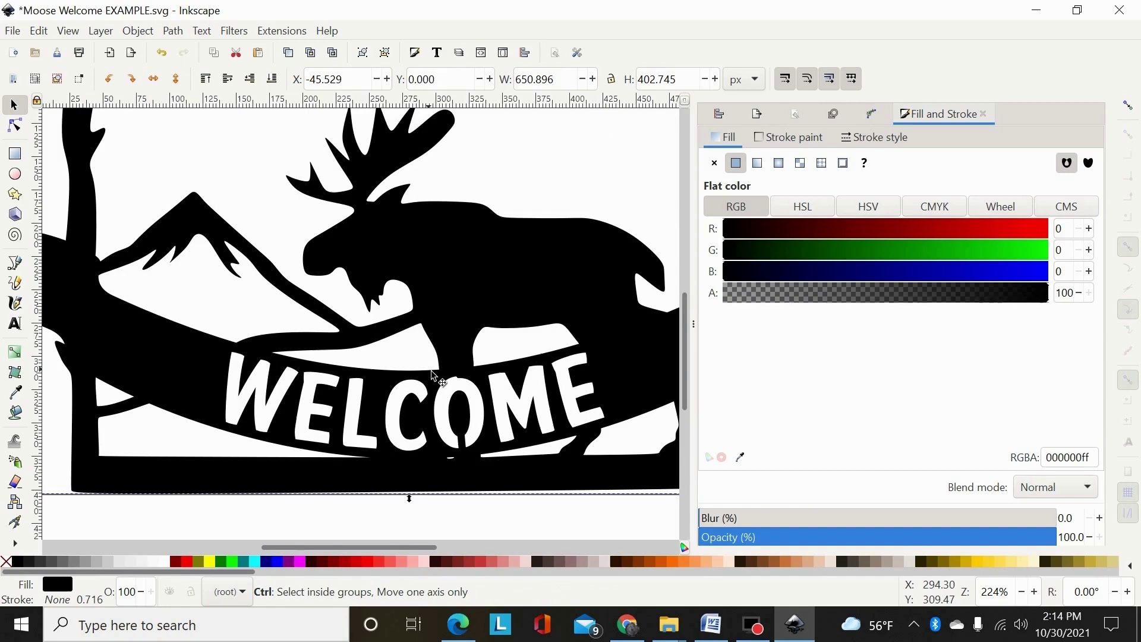
key(ctrl+z)
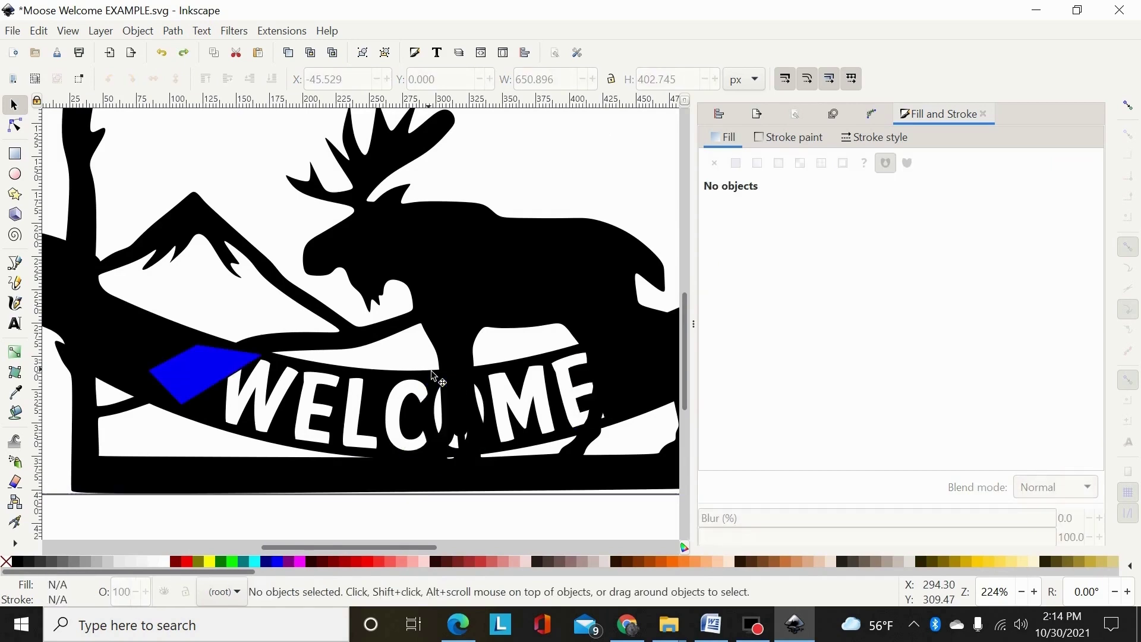
key(ctrl+z)
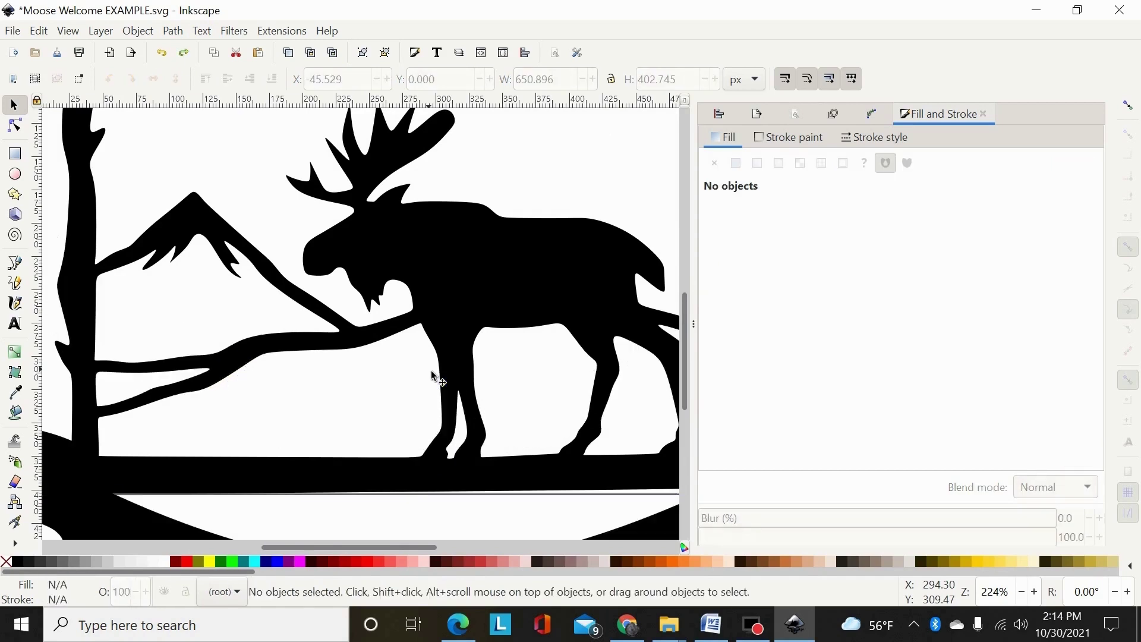
key(ctrl)
key(ctrl+shift+z)
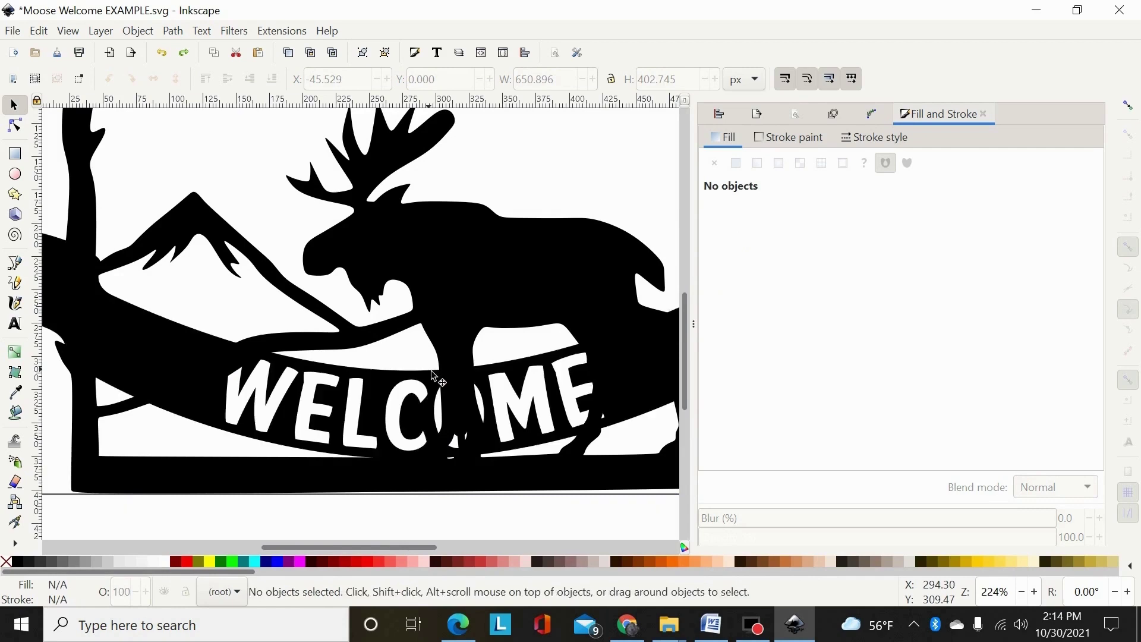
scroll(391, 379, down, 1)
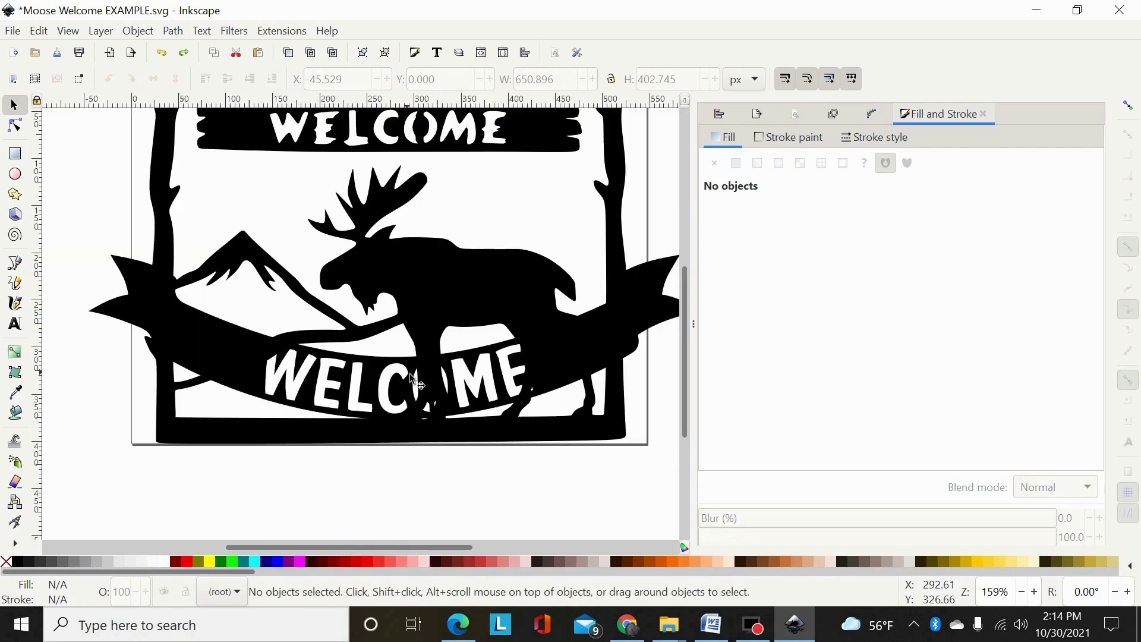
Colour the WELCOME banner magenta
click(374, 369)
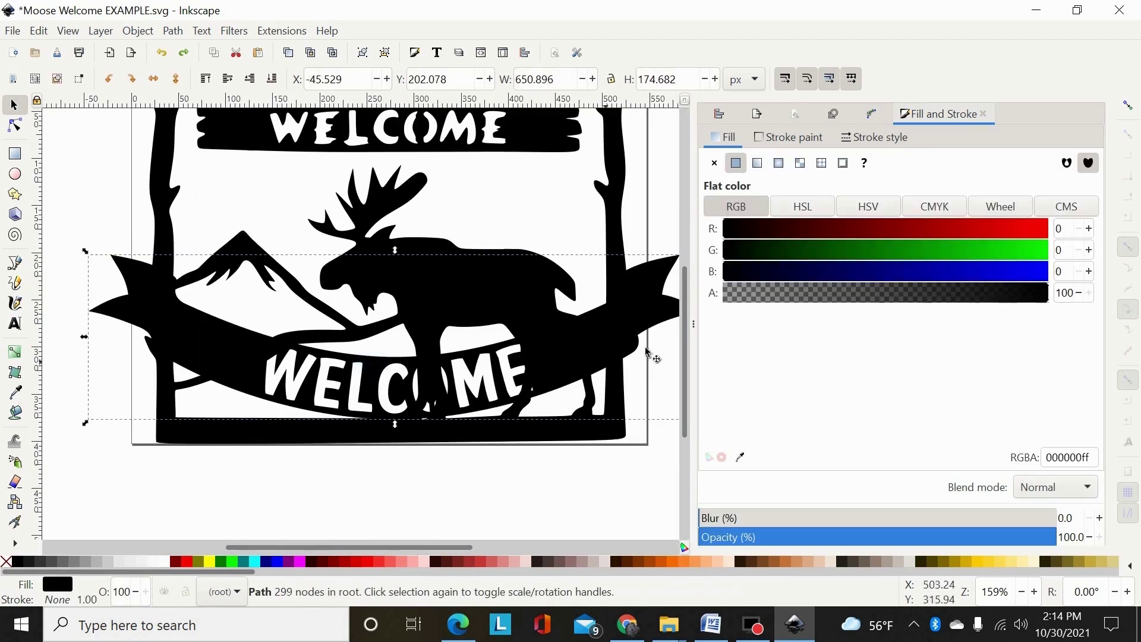
key(ctrl+shift+z)
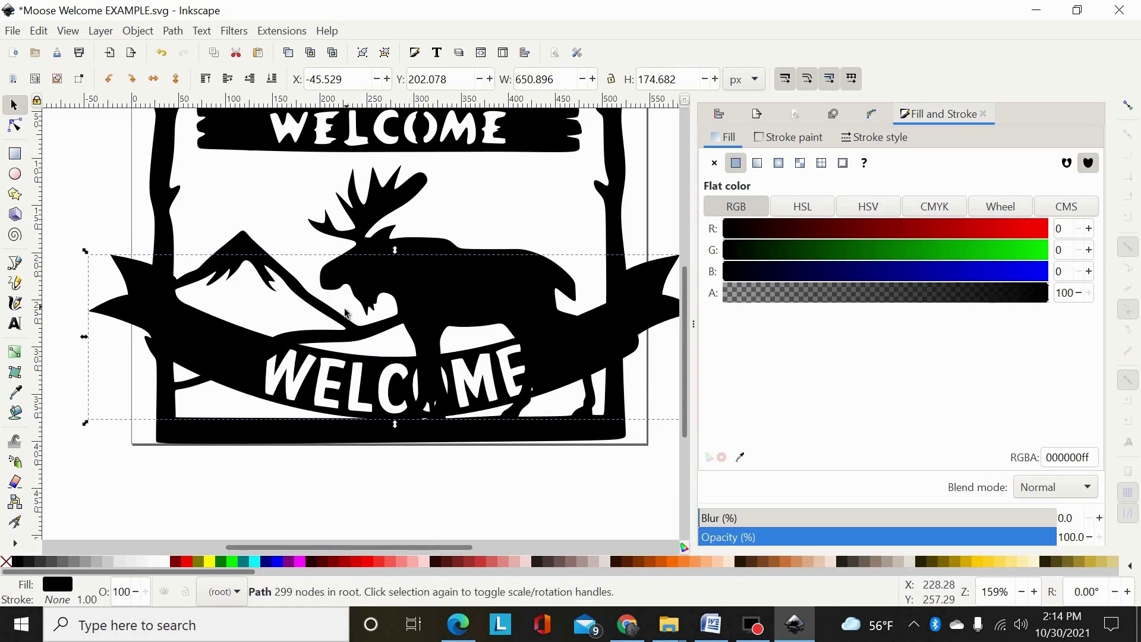
click(300, 561)
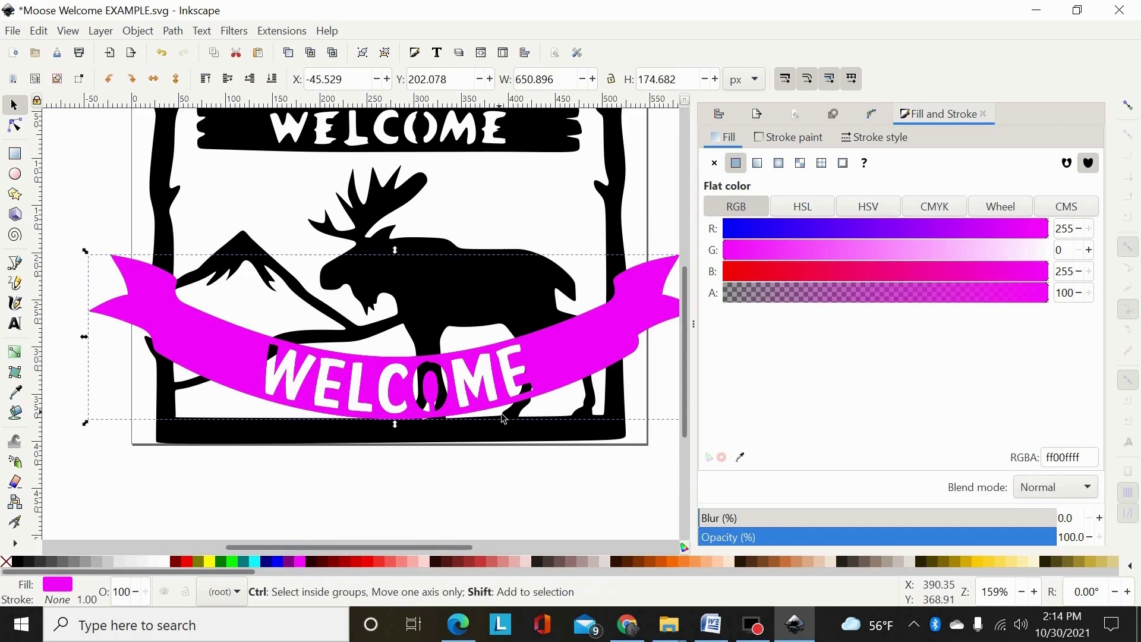
Break the magenta banner apart and union its pieces into one solid 18-node ribbon
key(ctrl+shift+k)
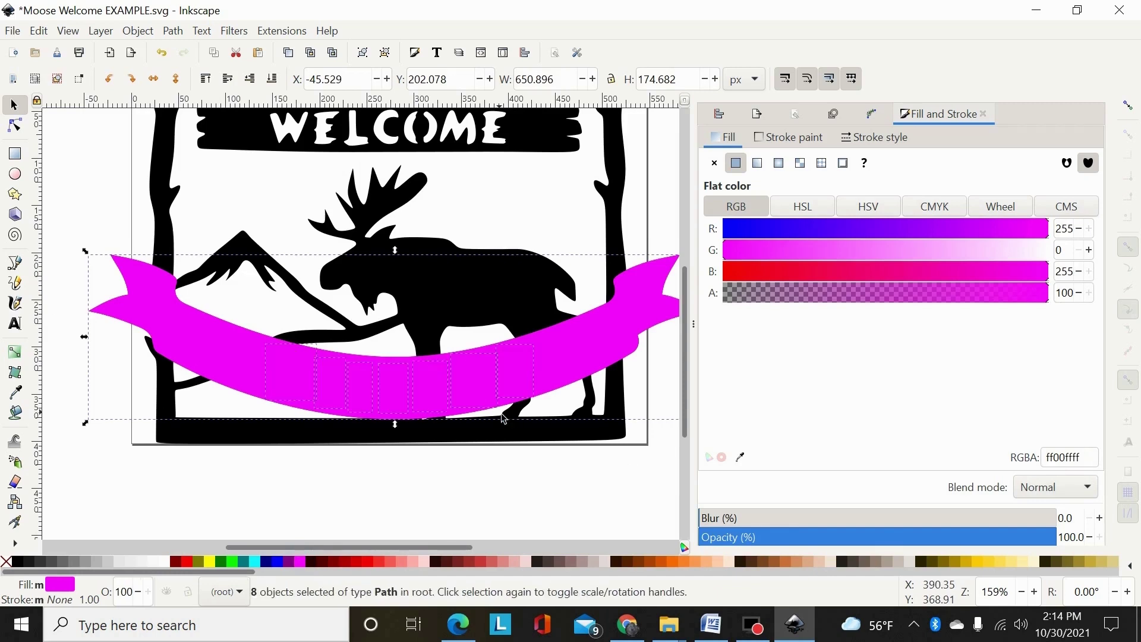
click(173, 31)
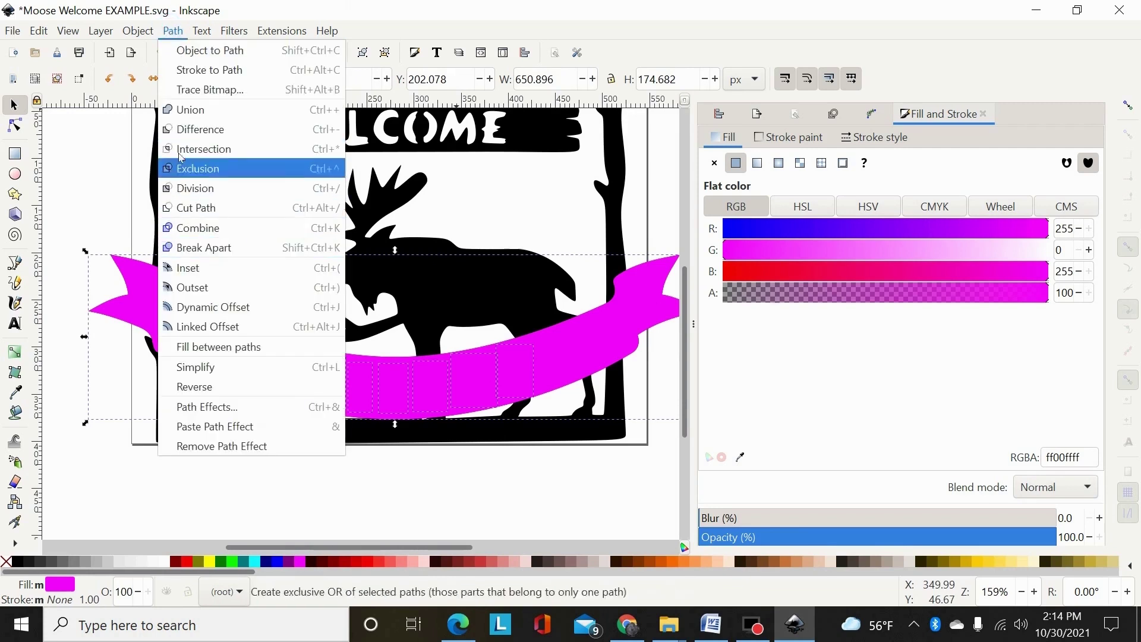
click(172, 30)
click(172, 30)
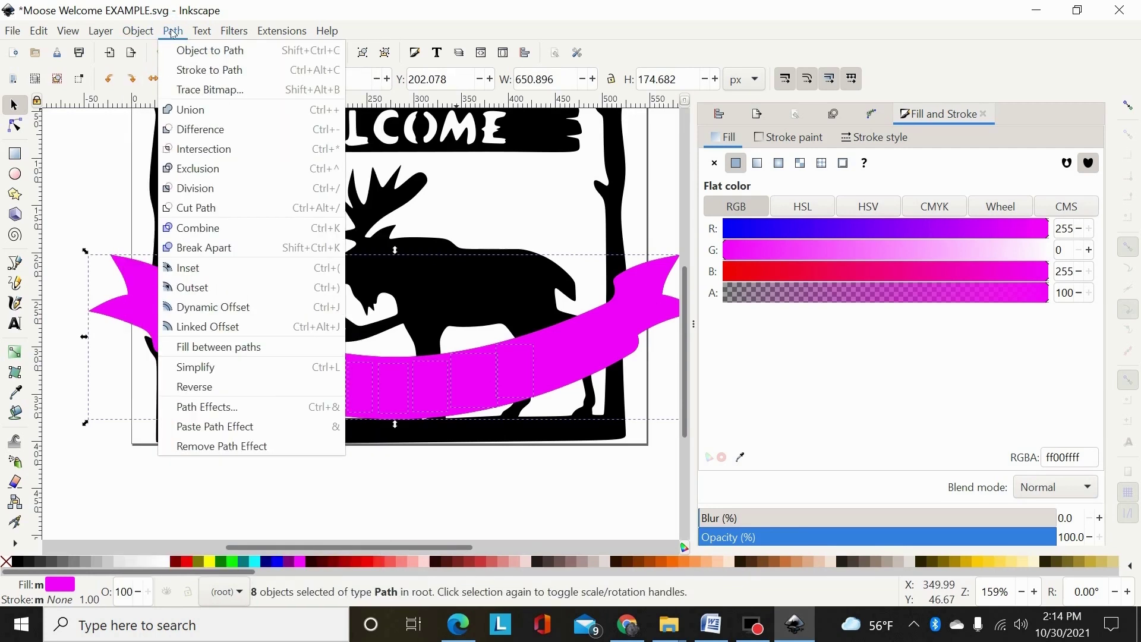
click(191, 109)
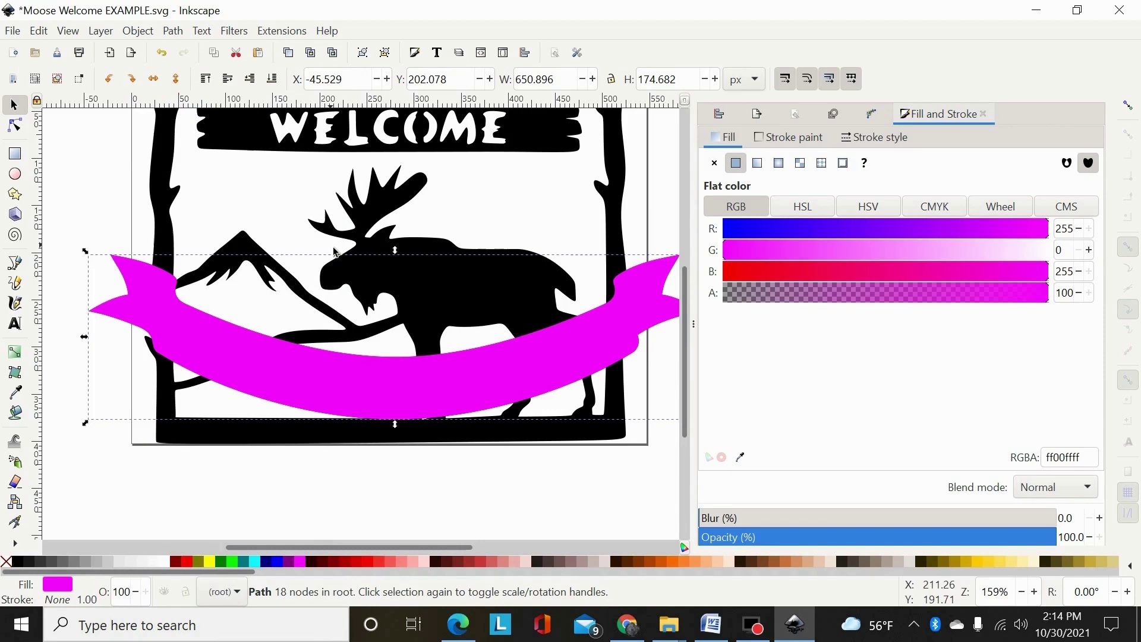
key(ctrl)
Inset the magenta ribbon to a 58-node path about 639.7 by 169.9 px
click(172, 31)
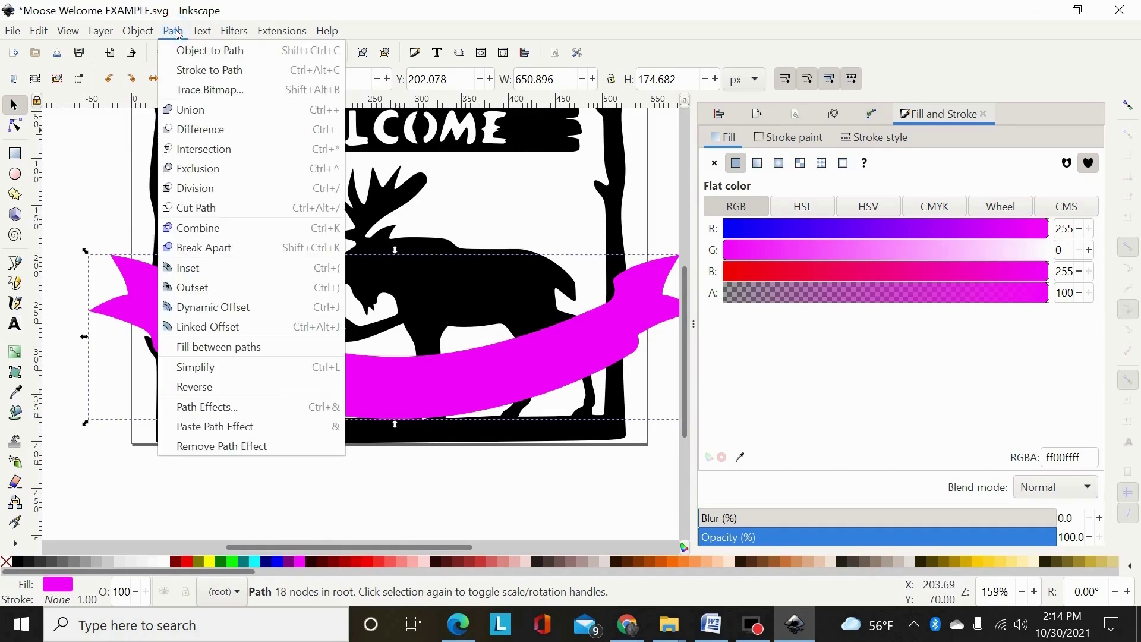
click(195, 272)
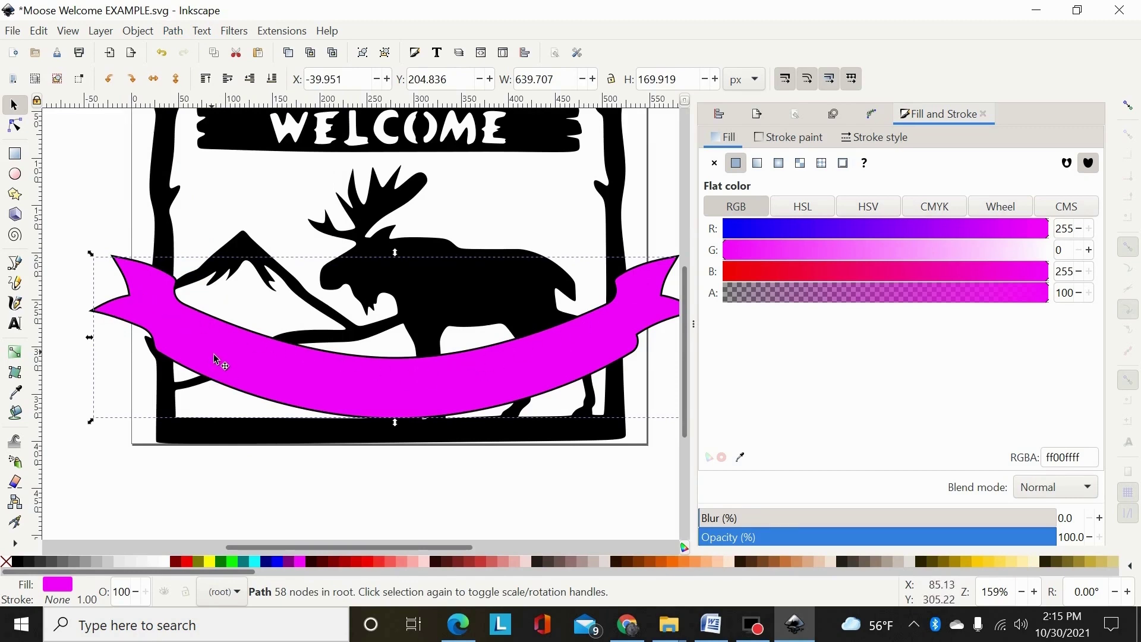
Subtract the inset magenta ribbon from the black moose frame
shift+click(443, 293)
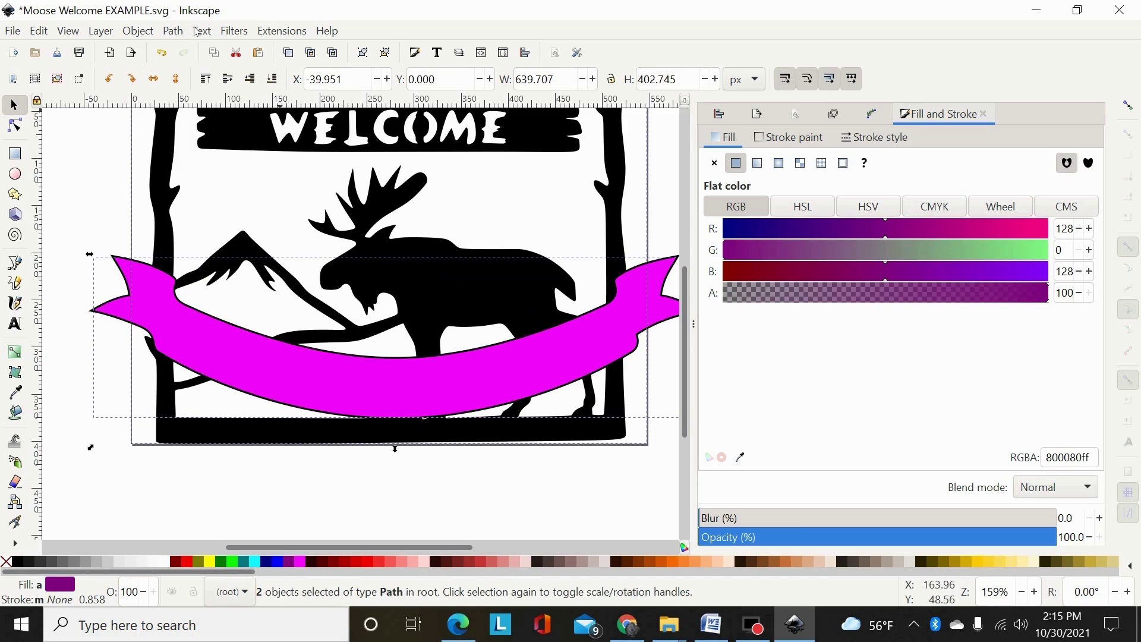
click(174, 30)
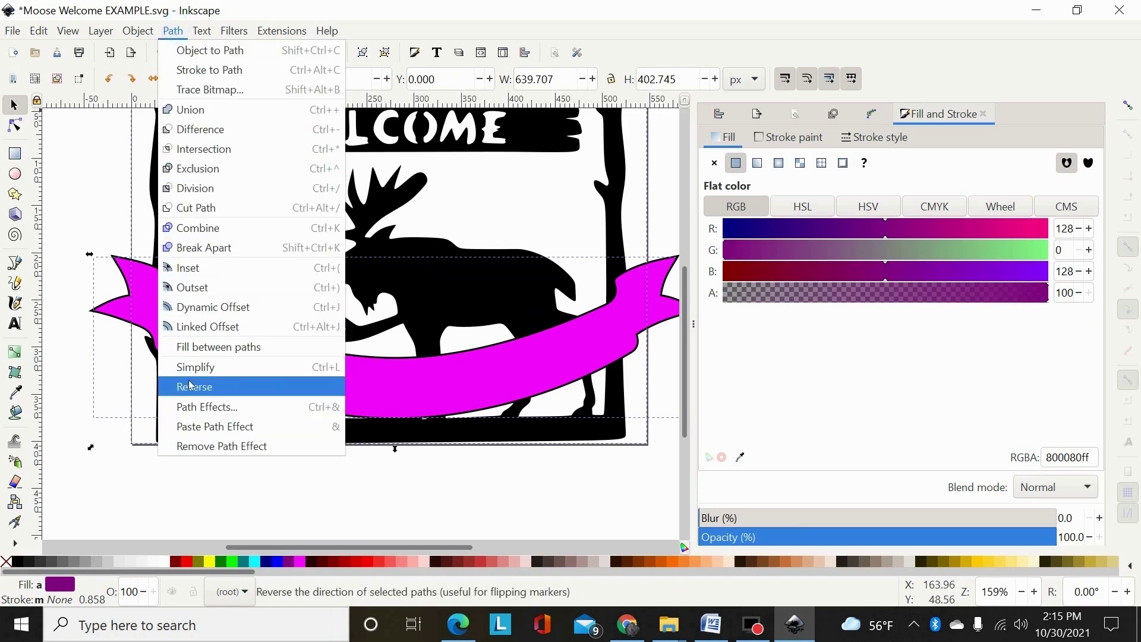
click(205, 129)
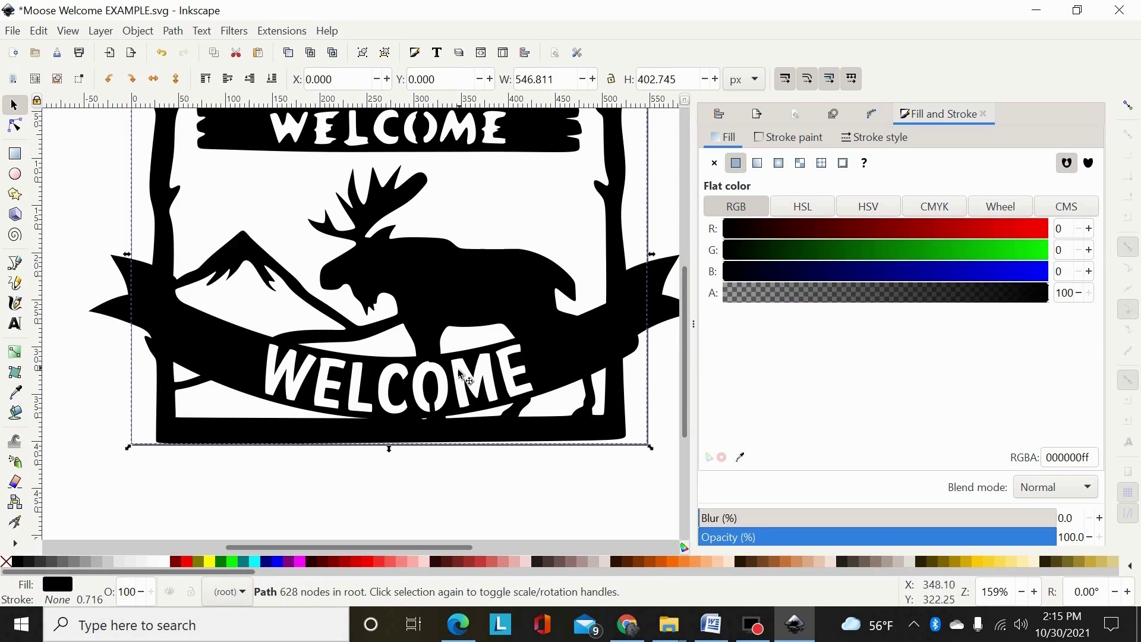
Union the lettered WELCOME banner with the frame into one 897-node black path
shift+click(532, 292)
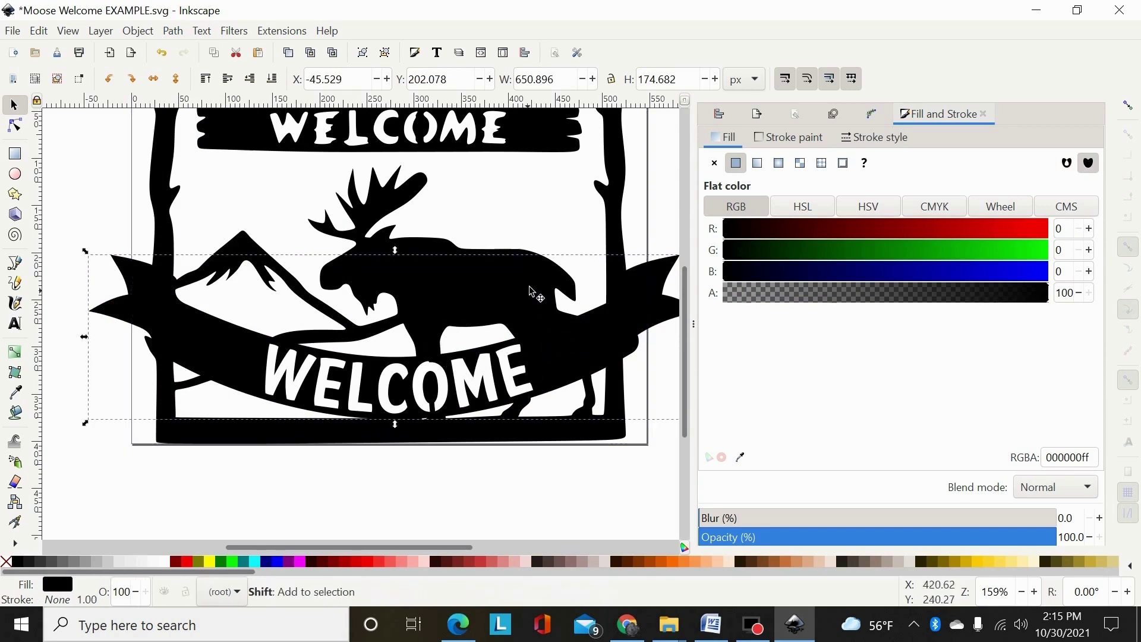
click(173, 31)
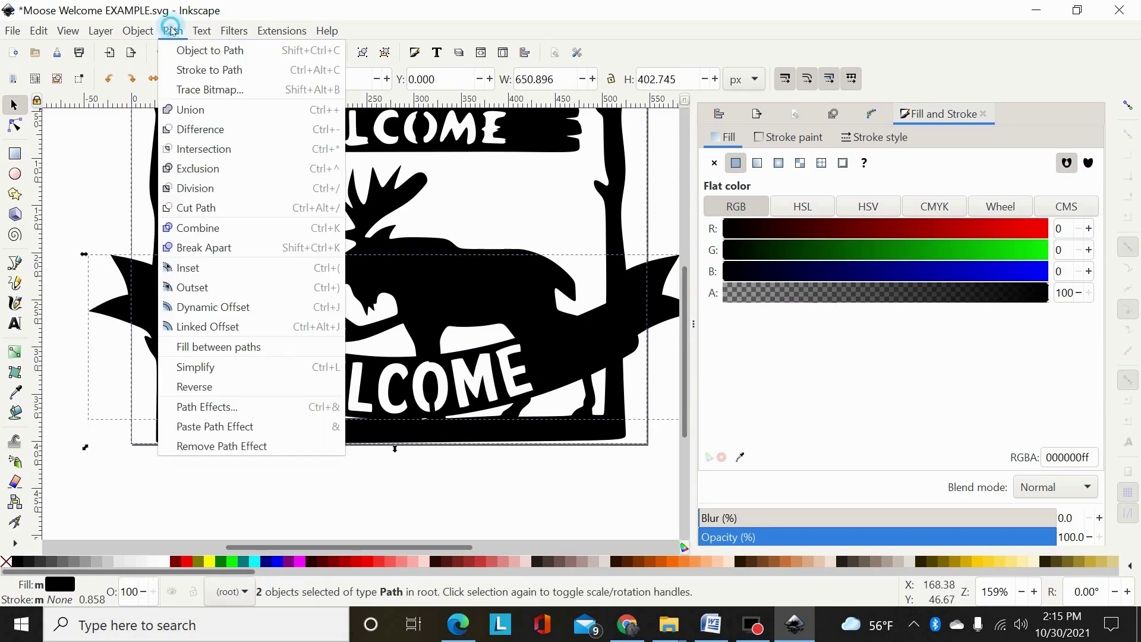
click(202, 119)
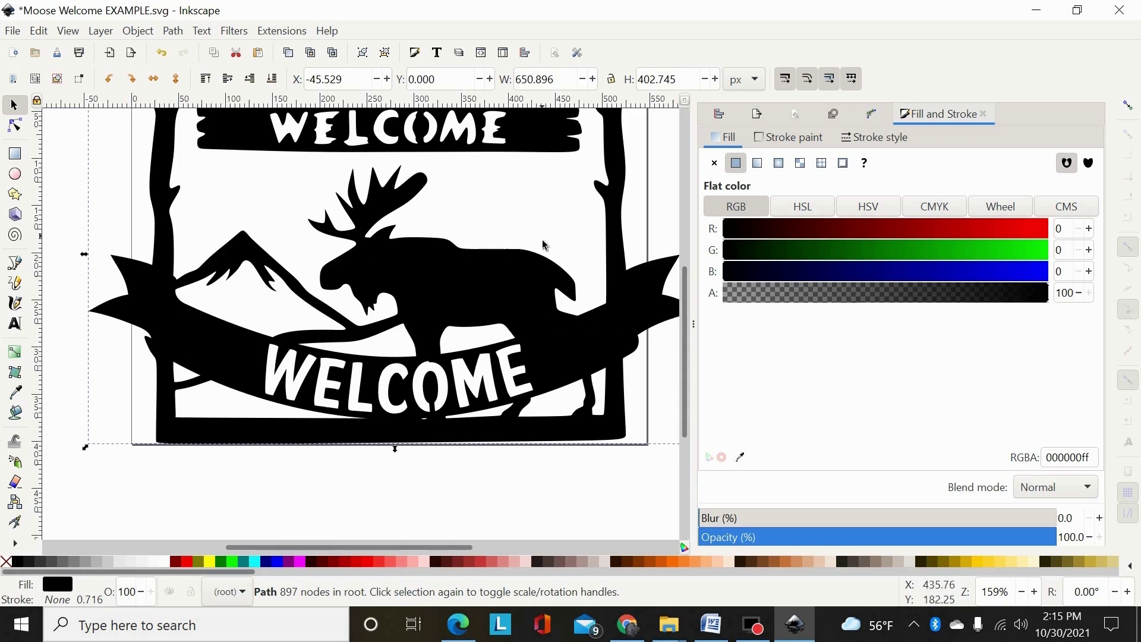
Zoom out to show the whole moose sign with both WELCOME lines cut out
key(minus)
key(minus)
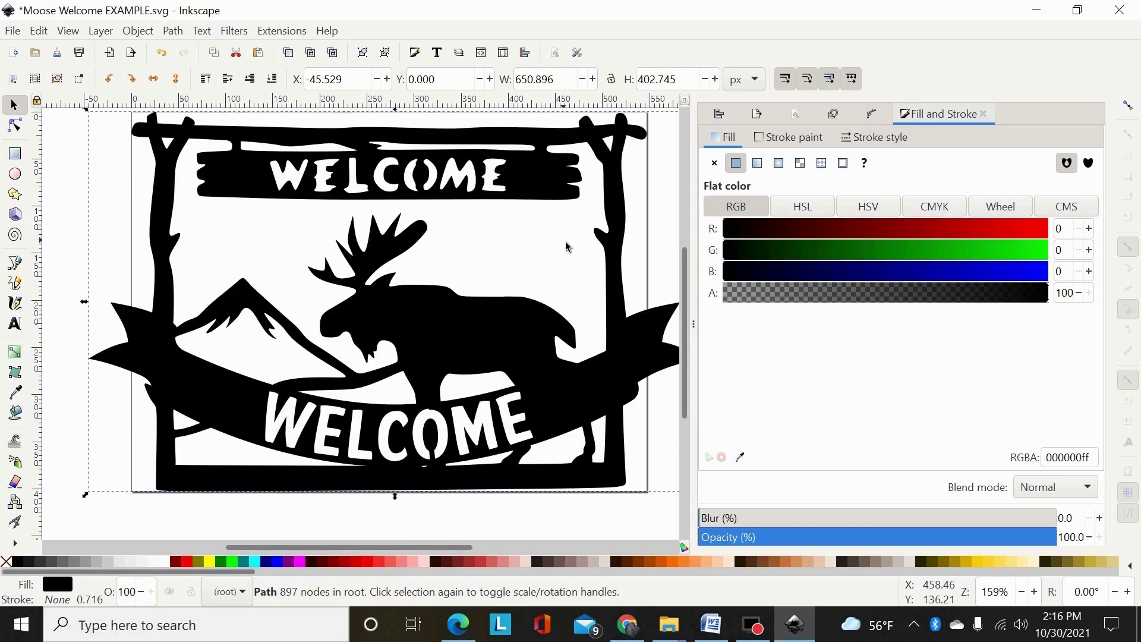